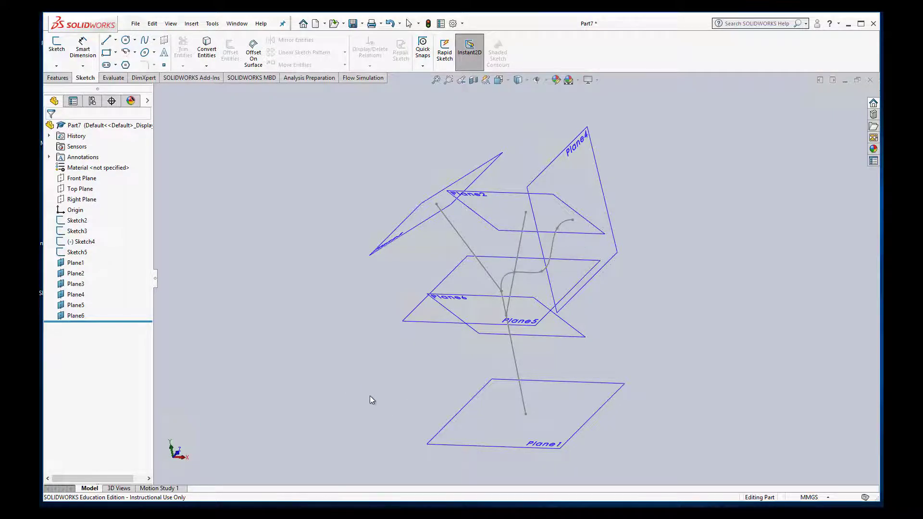
Start a sketch on Plane1 and draw a circle centred at the centreline's bottom end
mouse_move(371, 398)
middle_mouse_down()
mouse_move(365, 375)
mouse_move(369, 419)
mouse_move(335, 464)
mouse_move(323, 441)
middle_mouse_up()
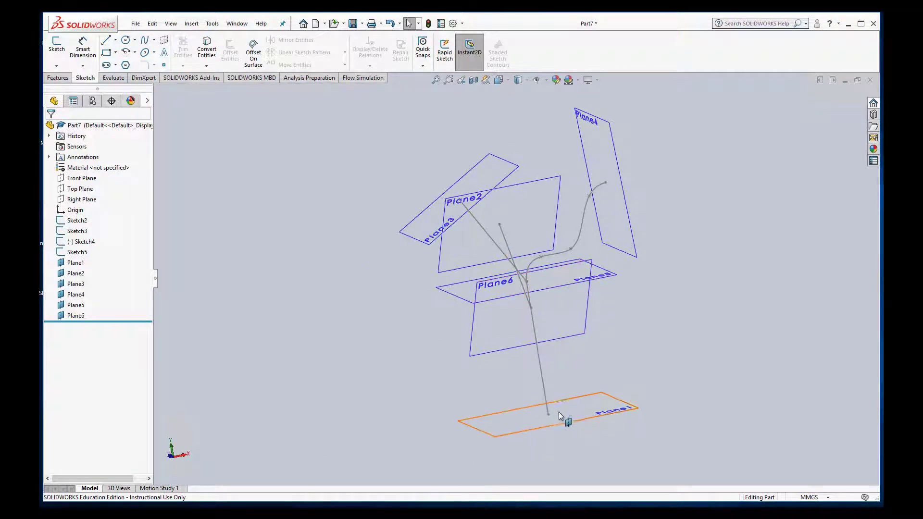
mouse_move(631, 402)
middle_mouse_down()
mouse_move(665, 412)
mouse_move(650, 373)
mouse_move(606, 349)
middle_mouse_up()
left_click(592, 364)
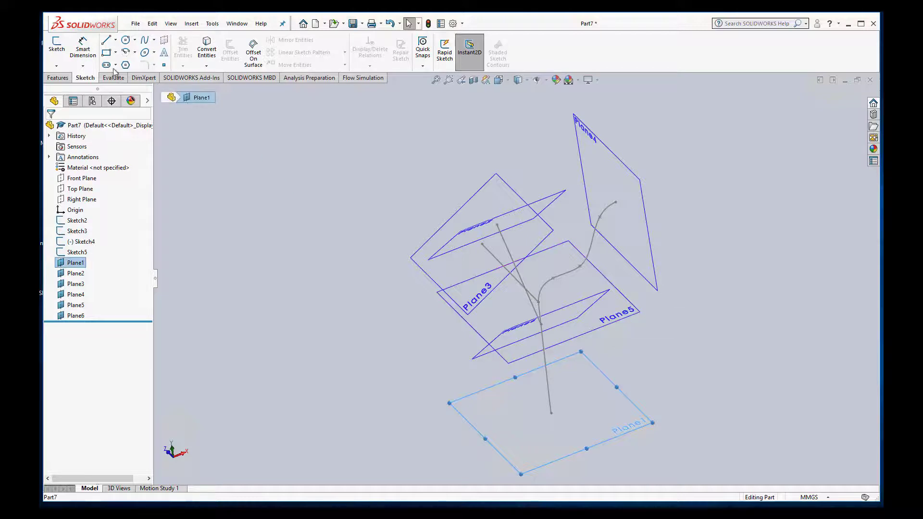
left_click(61, 53)
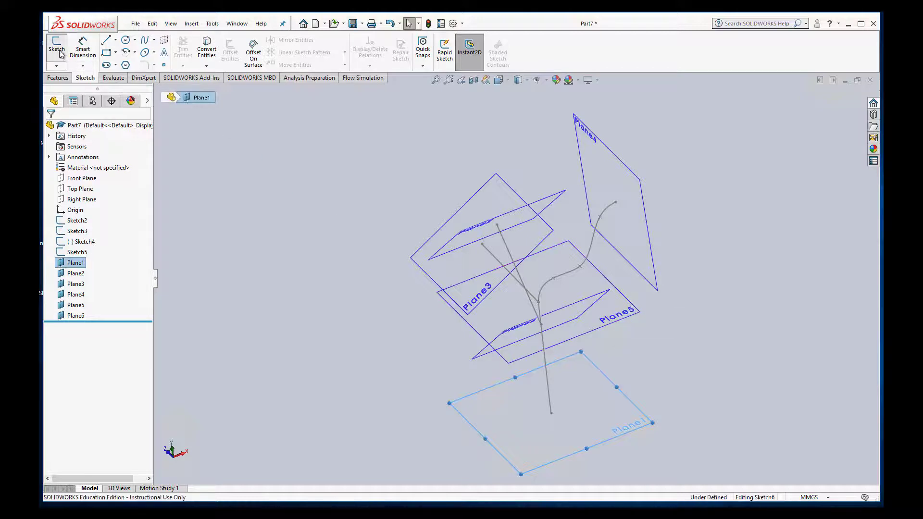
left_click(125, 40)
left_click(551, 413)
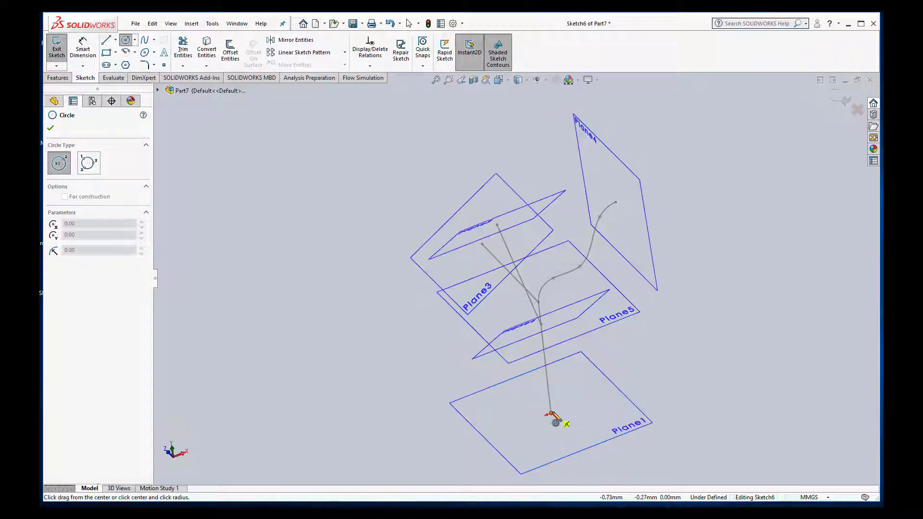
left_click(566, 416)
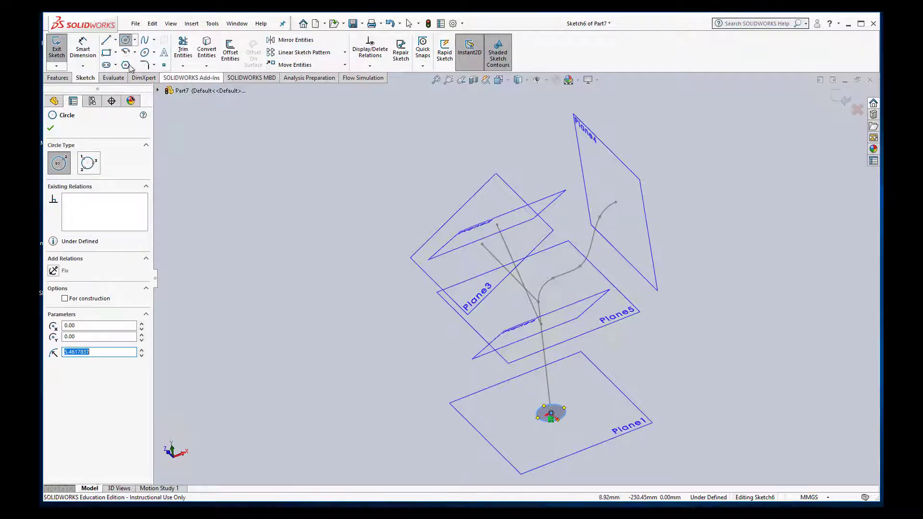
key("Escape")
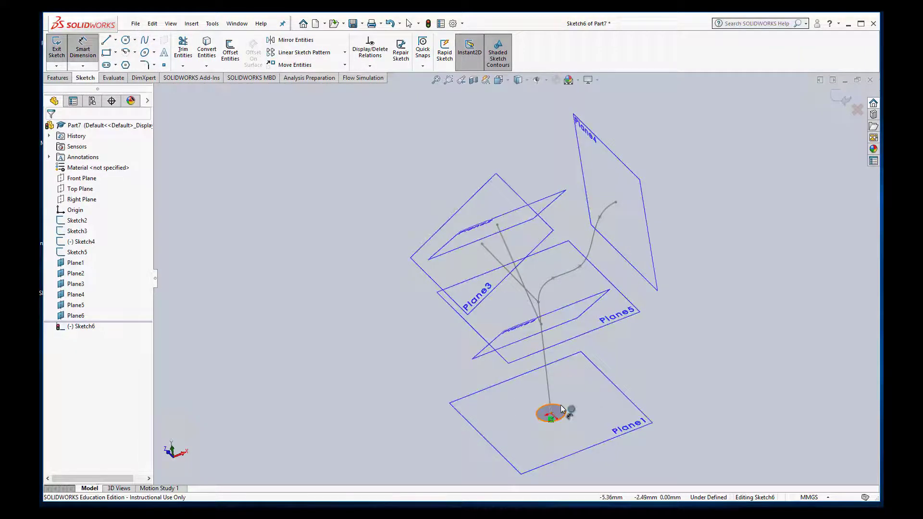
Give the circle a 16 mm diameter and exit Sketch6
left_click(563, 410)
left_click(684, 360)
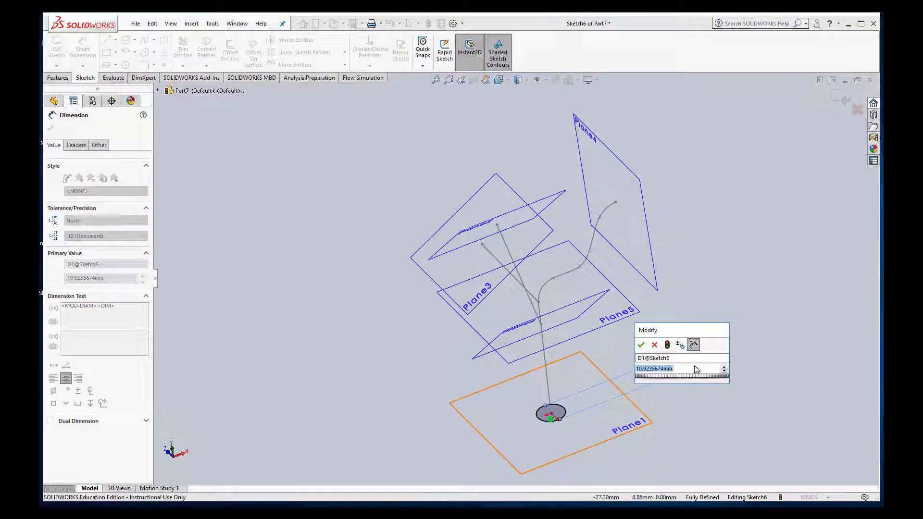
type("16.00m")
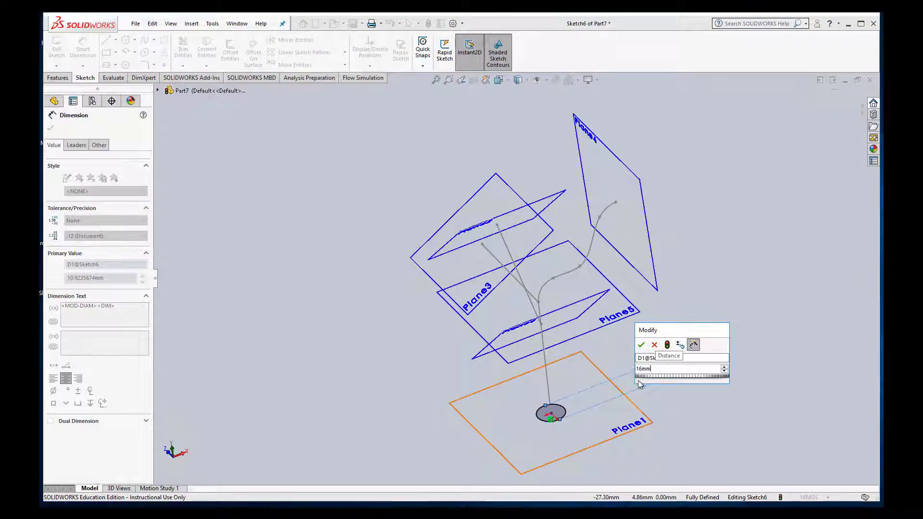
type("m")
key("Return")
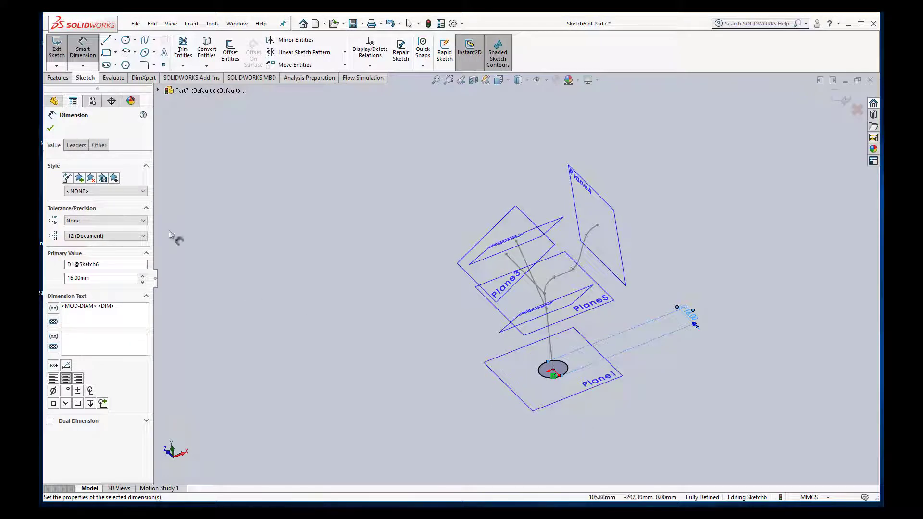
left_click(56, 46)
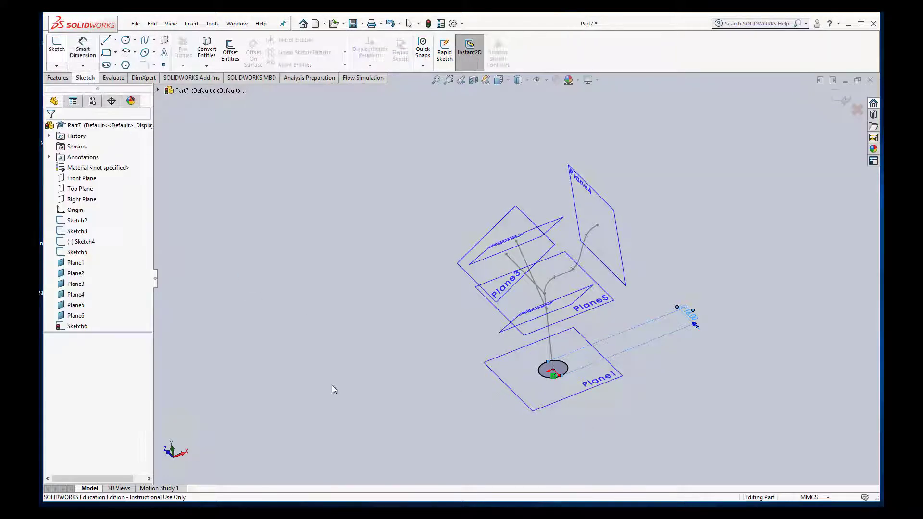
Start a sketch on Plane3 and draw a circle centred at its origin
mouse_move(383, 397)
middle_mouse_down()
mouse_move(431, 440)
mouse_move(483, 434)
mouse_move(489, 425)
mouse_move(433, 420)
mouse_move(471, 441)
mouse_move(443, 428)
mouse_move(729, 354)
middle_mouse_up()
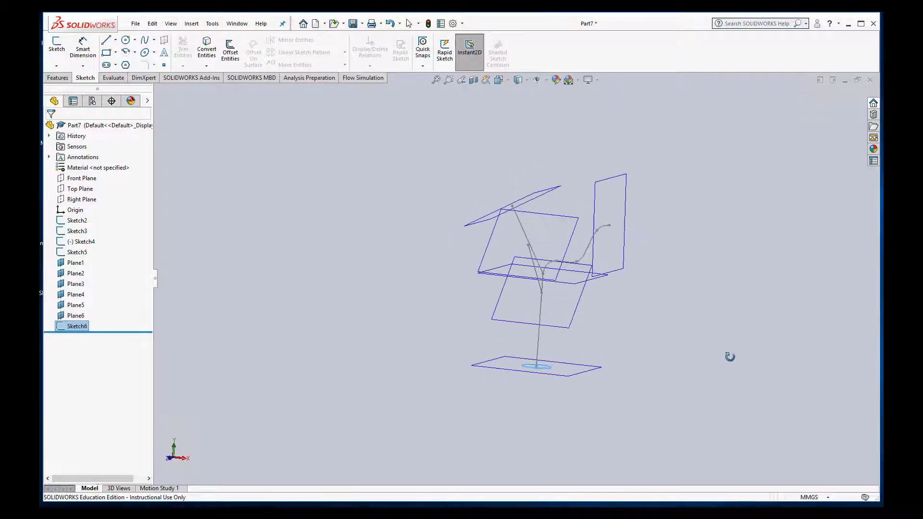
middle_click_drag(563, 209, 531, 204)
left_click(529, 201)
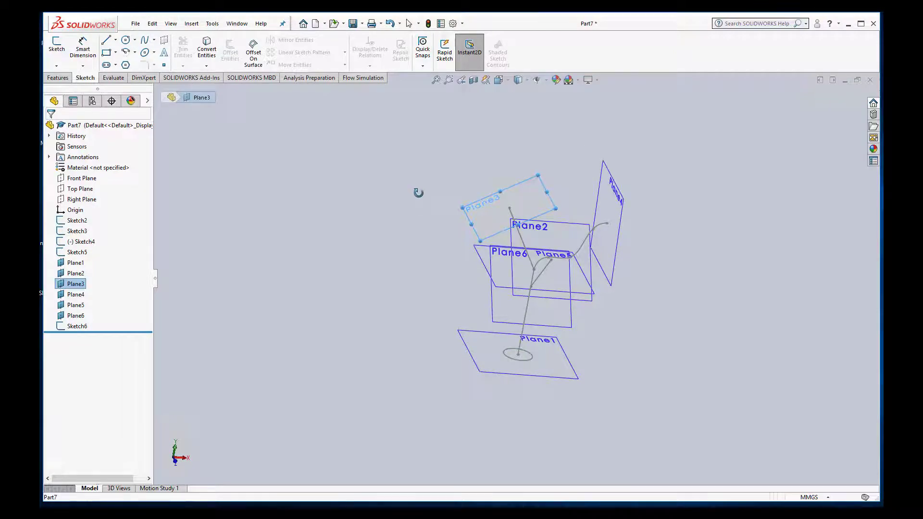
middle_click_drag(419, 193, 429, 219)
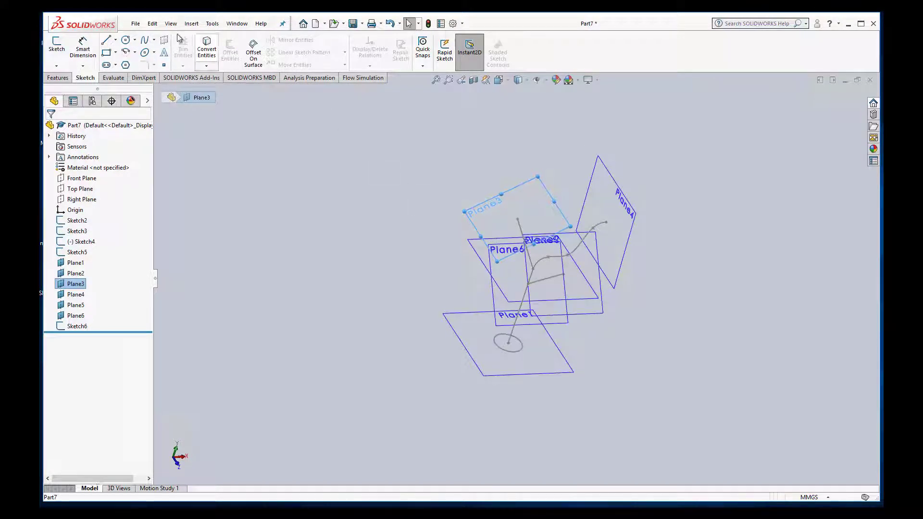
left_click(56, 44)
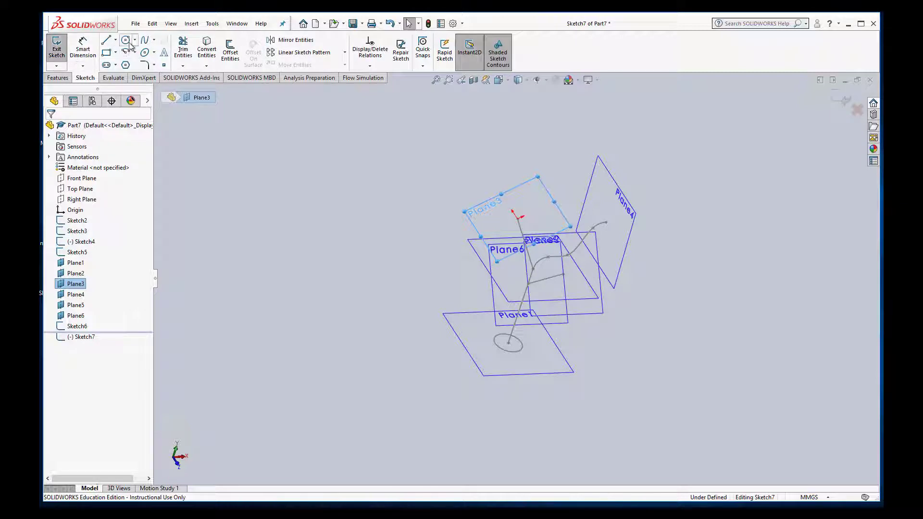
left_click(128, 44)
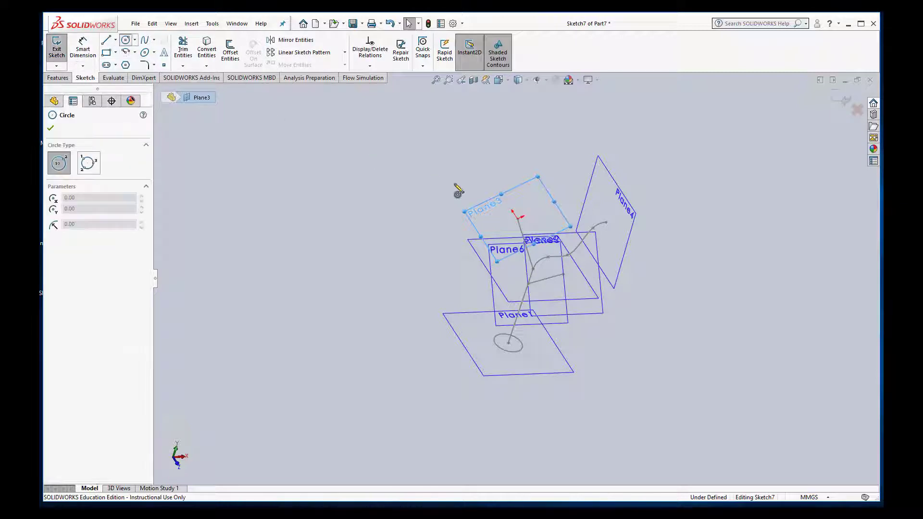
left_click(517, 219)
left_click(527, 228)
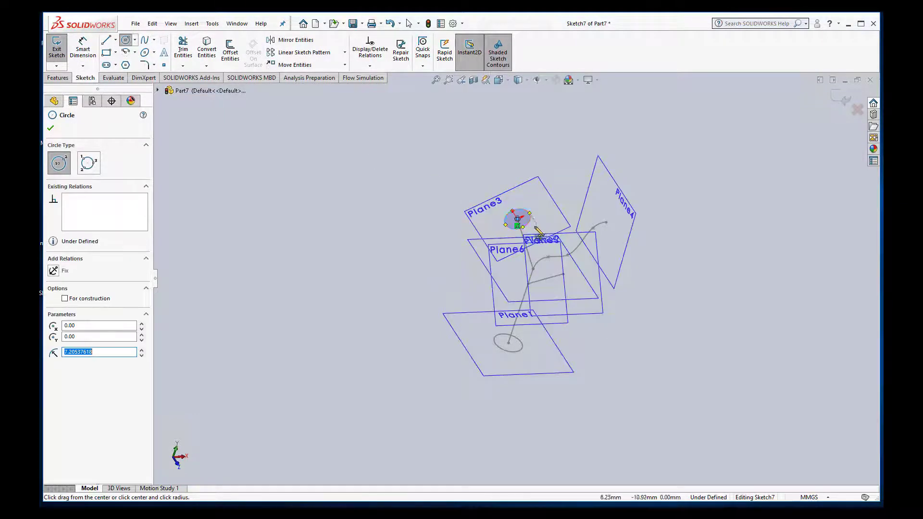
Dimension the Plane3 circle to 12 mm diameter and exit Sketch7
left_click(83, 48)
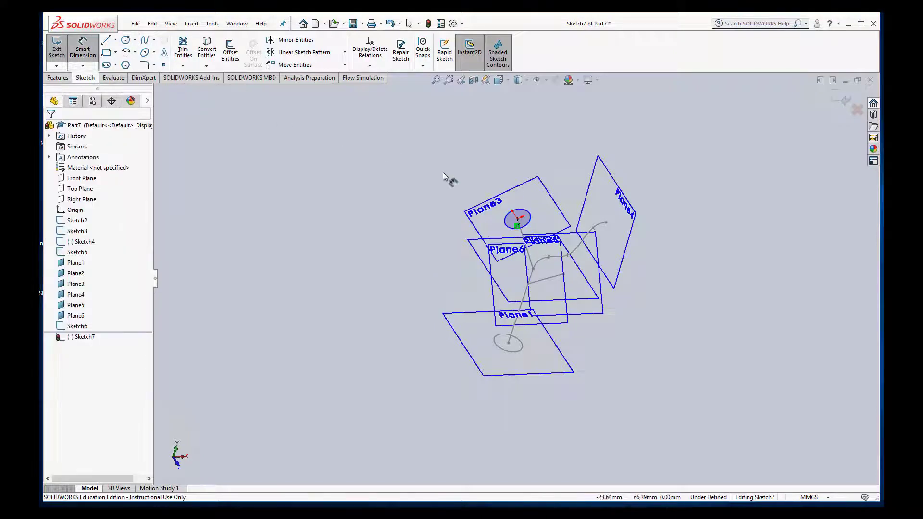
left_click(518, 213)
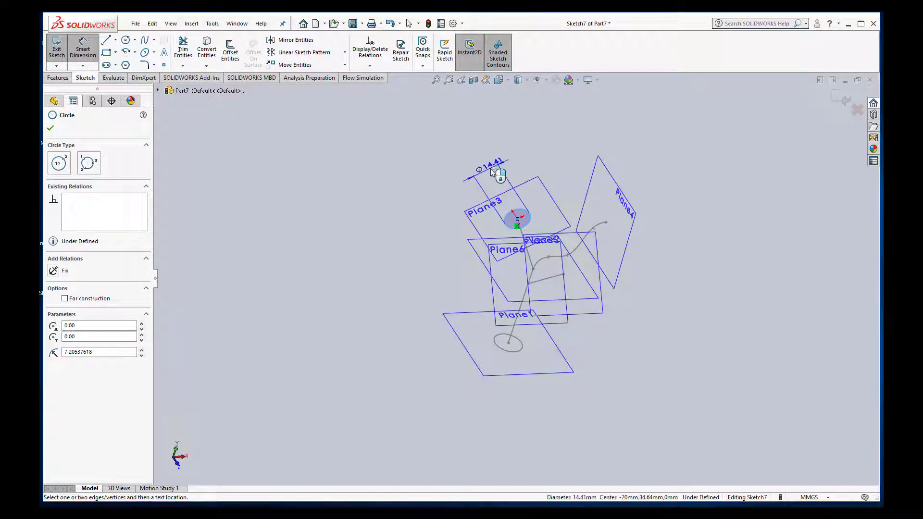
left_click(491, 172)
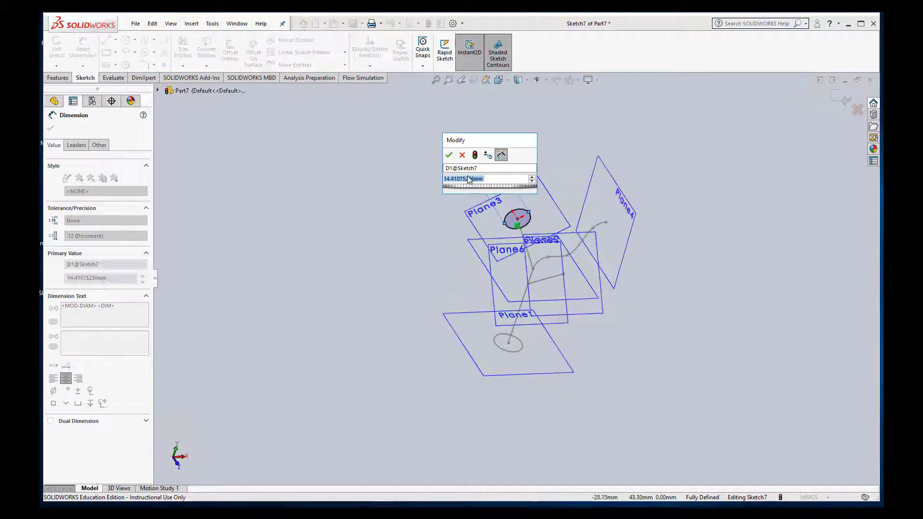
type("12mm")
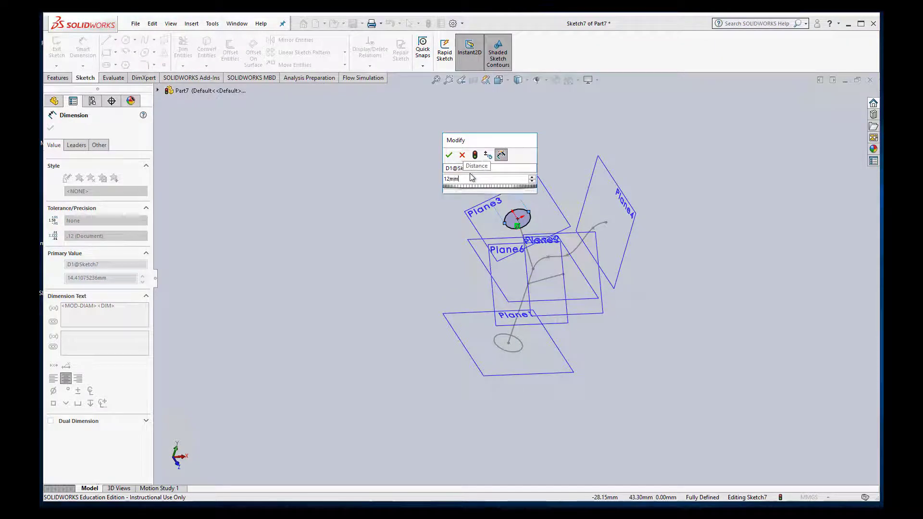
key("Return")
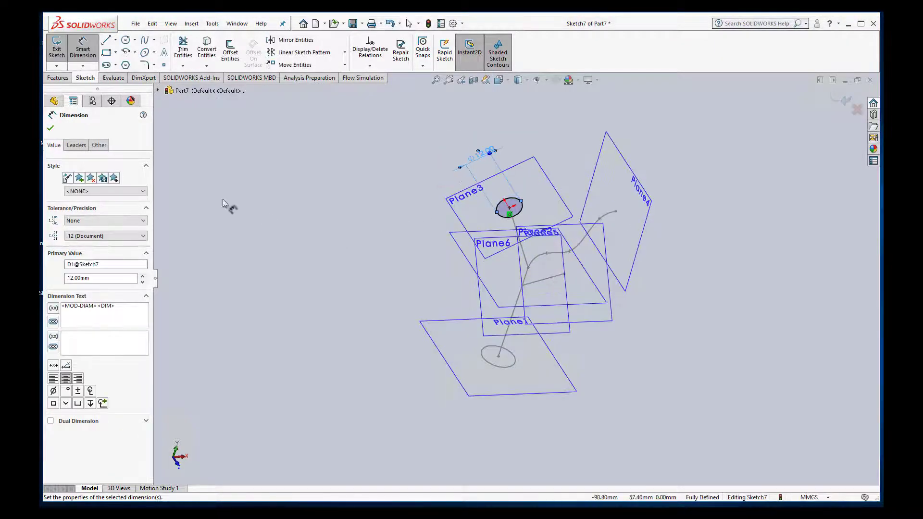
left_click(56, 48)
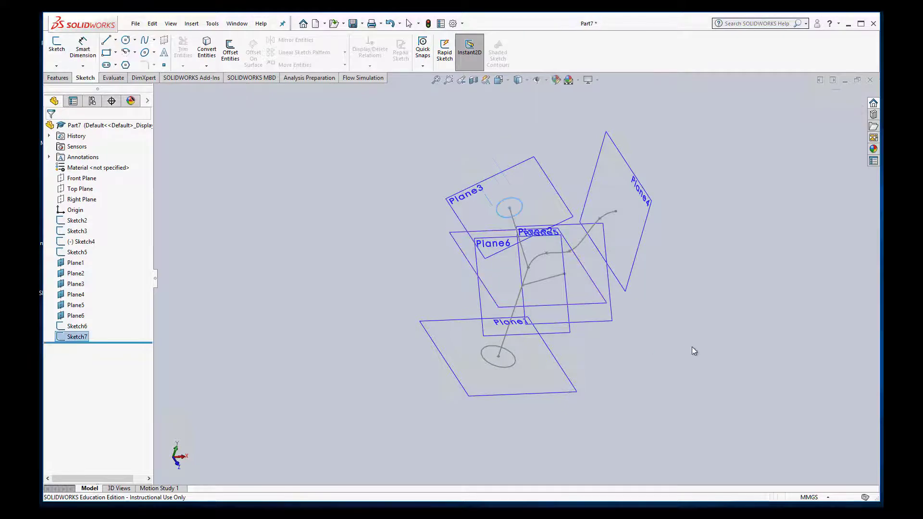
mouse_move(690, 345)
middle_mouse_down()
mouse_move(662, 305)
mouse_move(627, 286)
mouse_move(604, 295)
mouse_move(597, 313)
mouse_move(655, 314)
mouse_move(623, 321)
middle_mouse_up()
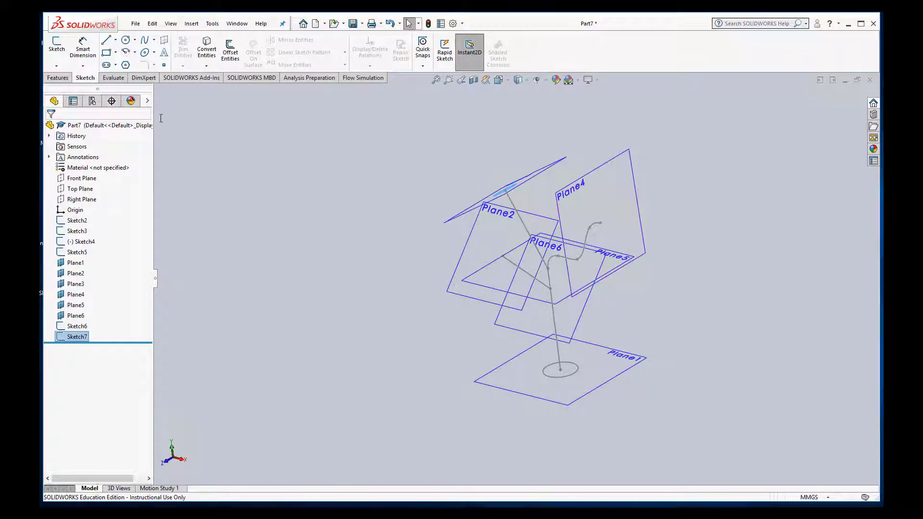
On Plane4, draw a closed spline loop around the curved branch end as Sketch8
left_click(637, 195)
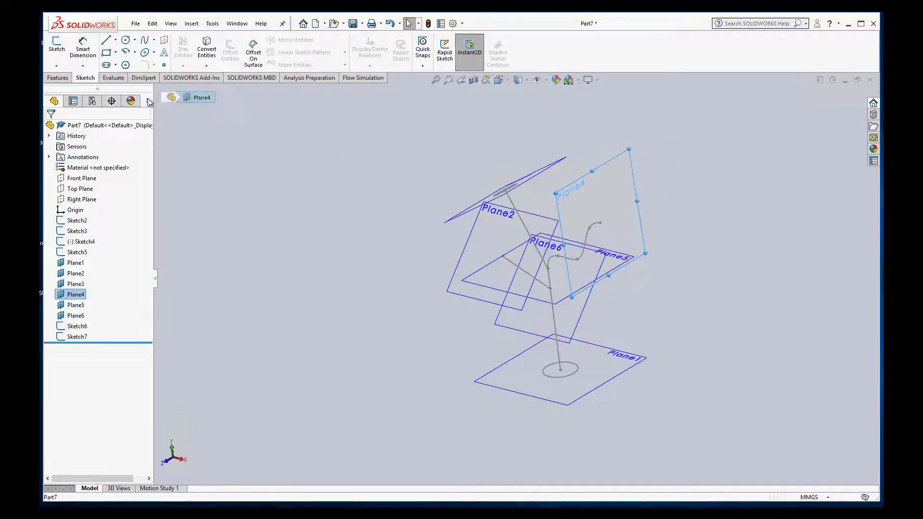
left_click(55, 48)
left_click(145, 41)
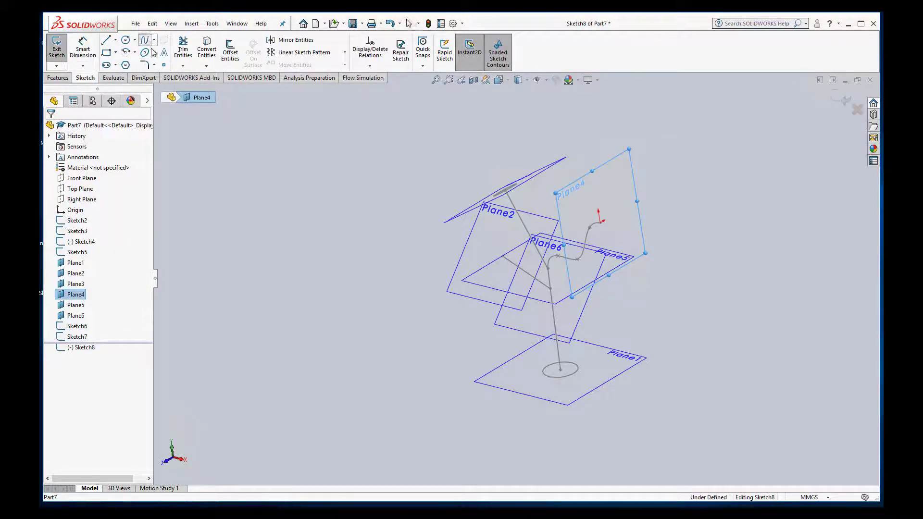
left_click(604, 229)
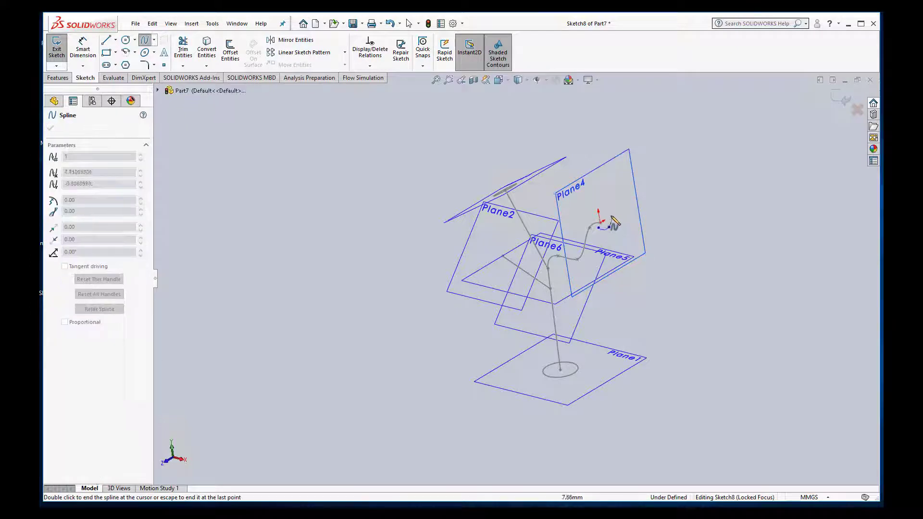
left_click(610, 215)
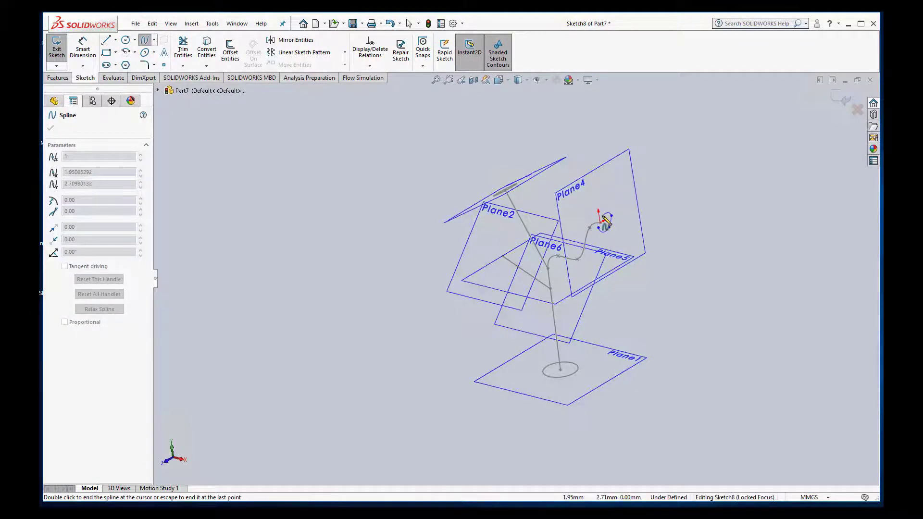
left_click(609, 227)
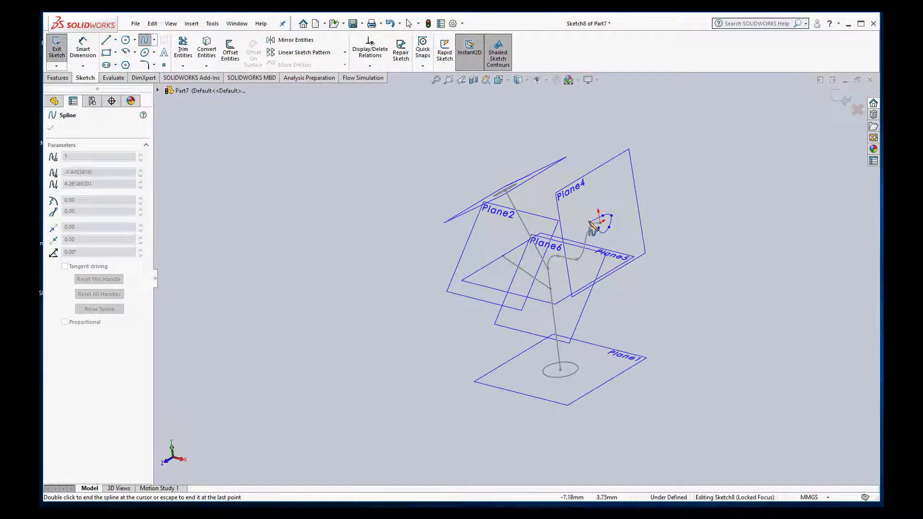
left_click(590, 222)
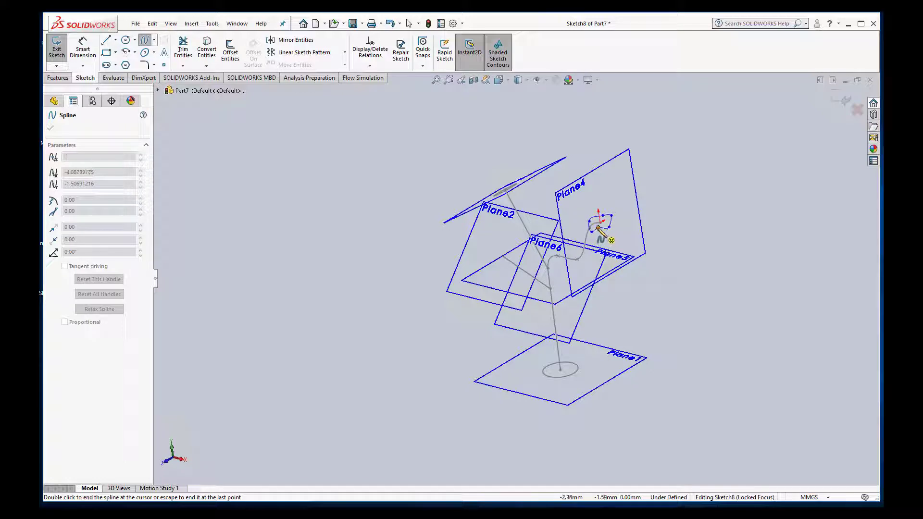
double_click(598, 228)
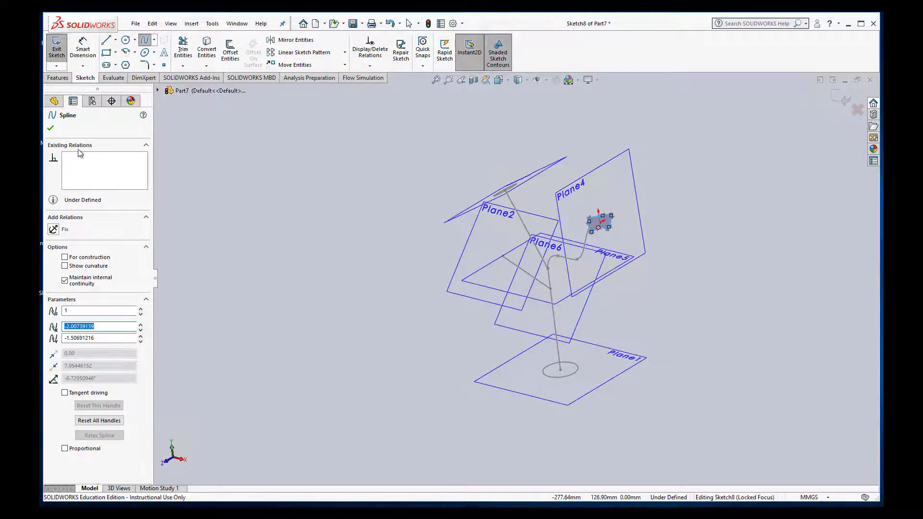
left_click(51, 128)
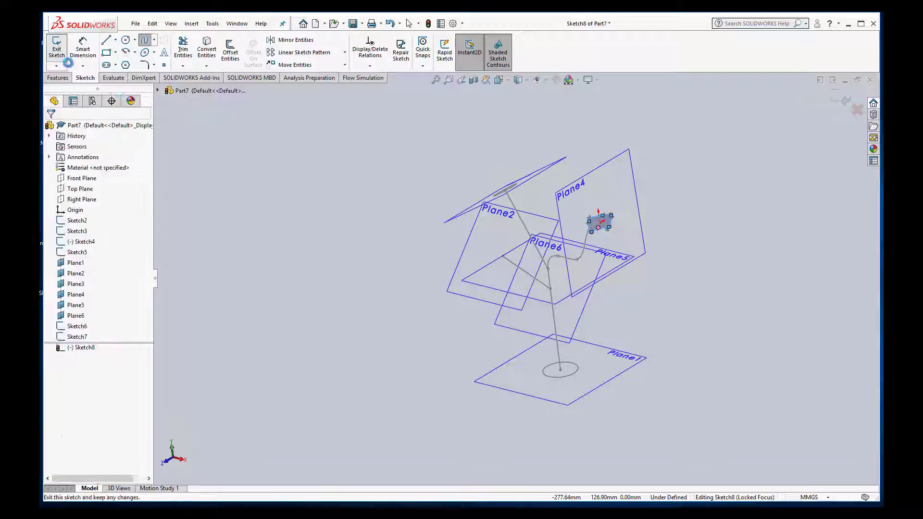
Exit Sketch8 and orbit the model to inspect the new spline profile
left_click(845, 101)
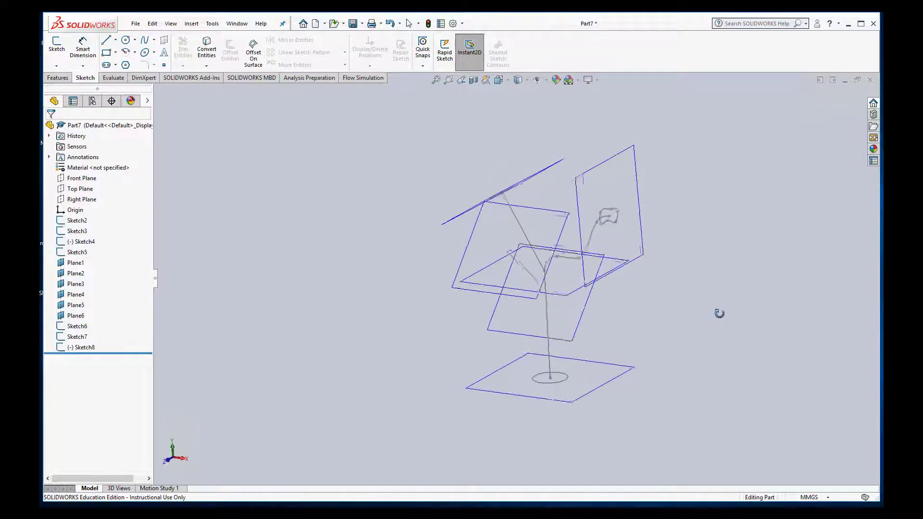
middle_click_drag(720, 312, 799, 301)
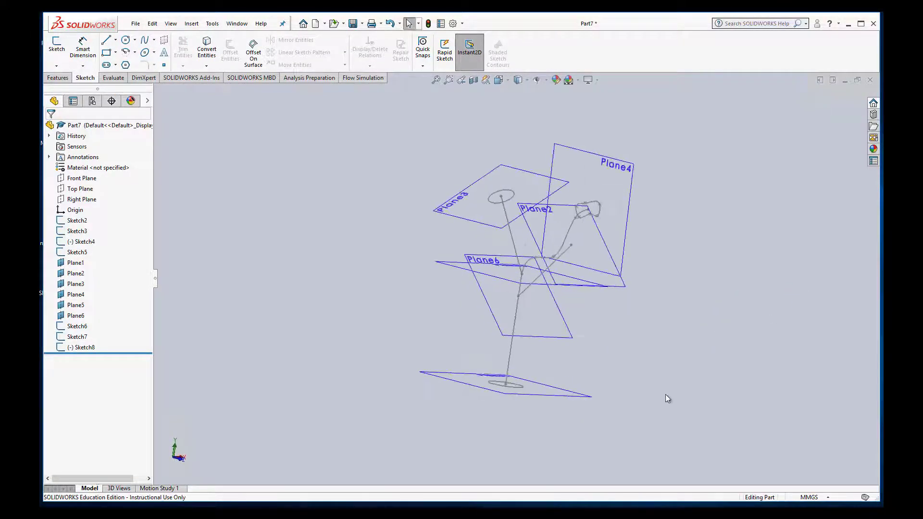
mouse_move(666, 398)
middle_mouse_down()
mouse_move(700, 427)
mouse_move(721, 409)
mouse_move(736, 363)
middle_mouse_up()
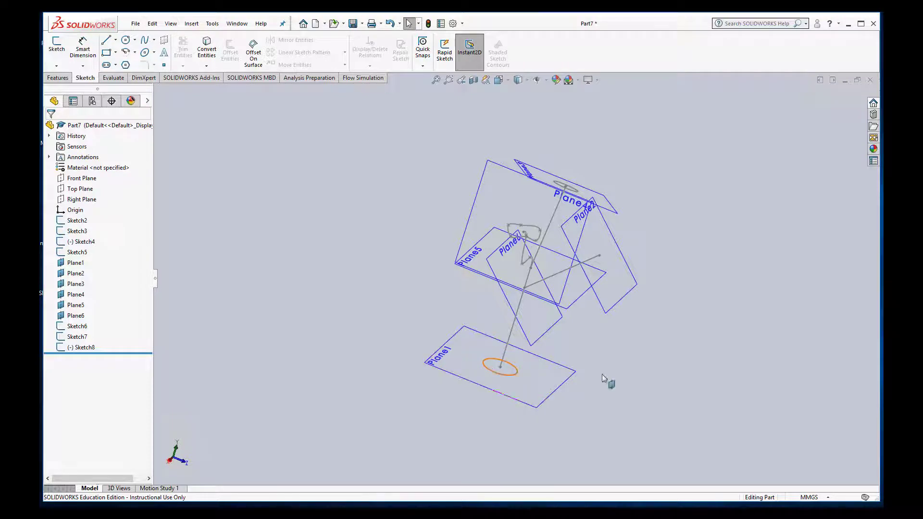
mouse_move(663, 352)
middle_mouse_down()
mouse_move(593, 388)
mouse_move(476, 403)
middle_mouse_up()
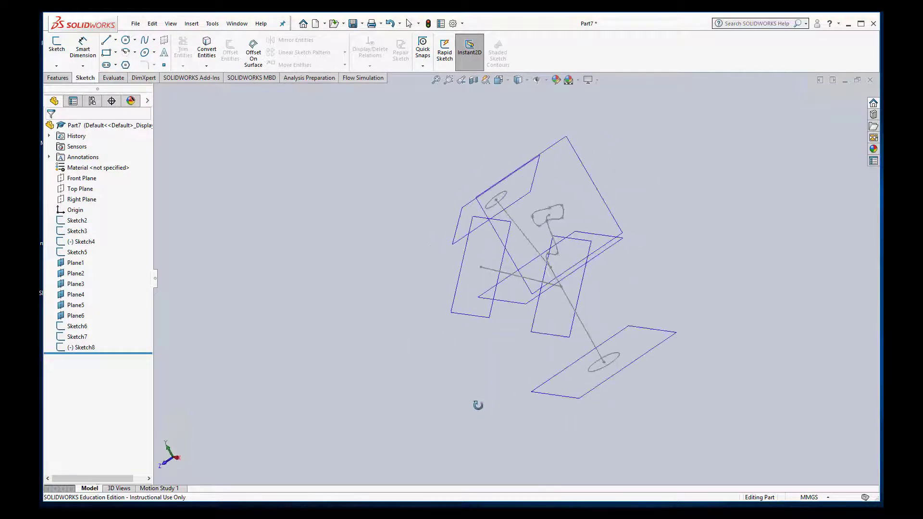
Reopen Sketch8, set the spline's 14.63 distance dimension to 10 mm, and exit
left_click(81, 347)
left_click(56, 44)
left_click(83, 47)
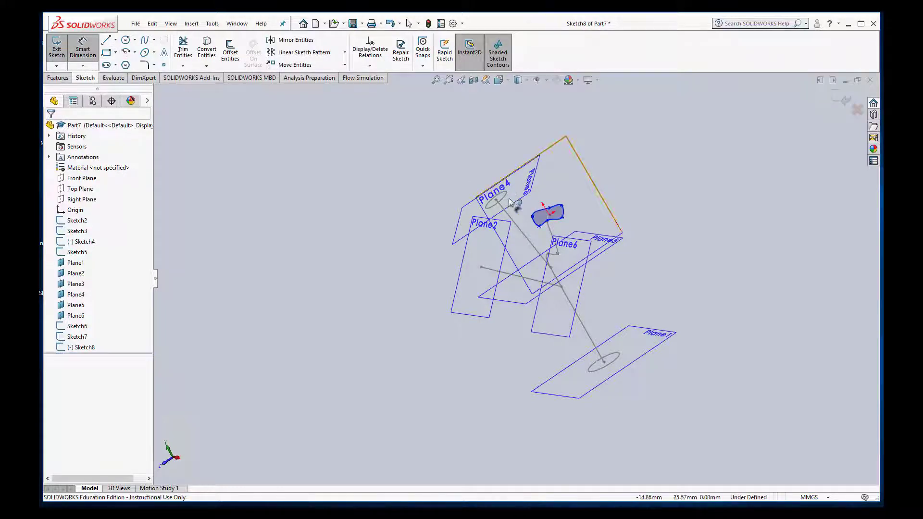
left_click(532, 218)
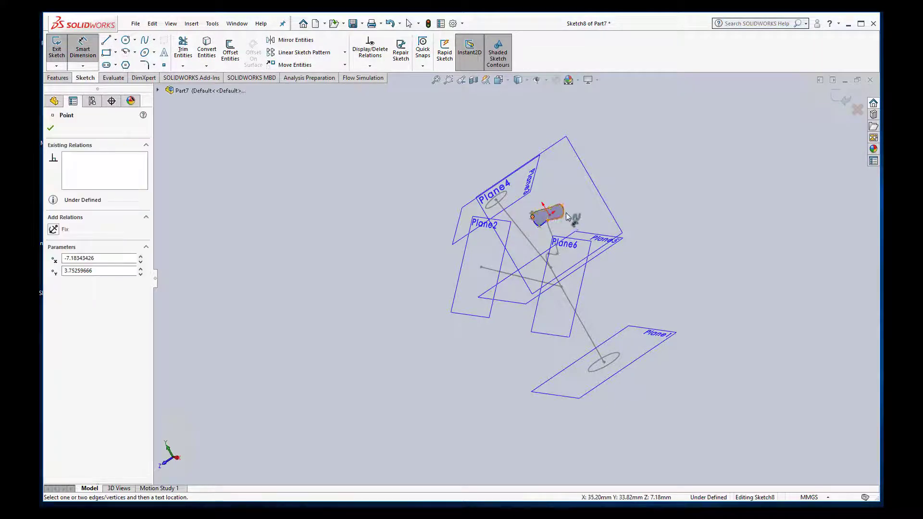
left_click(561, 206)
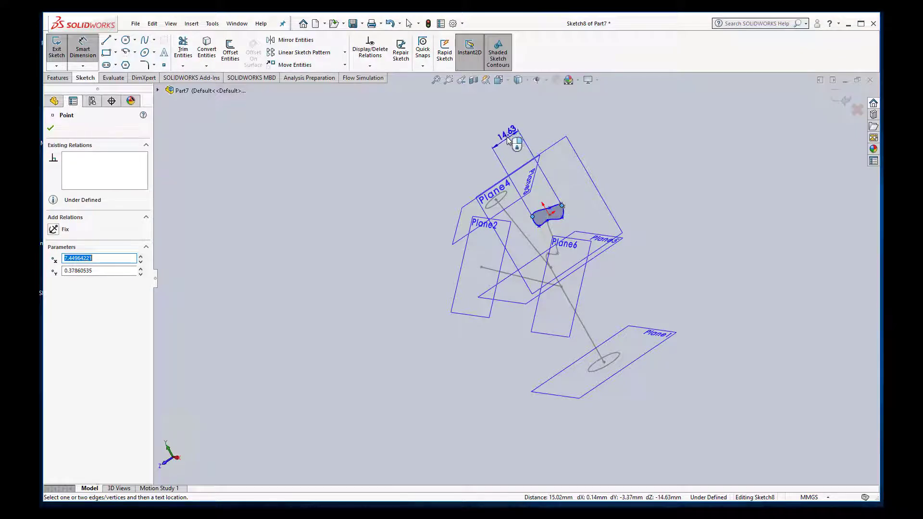
left_click(506, 137)
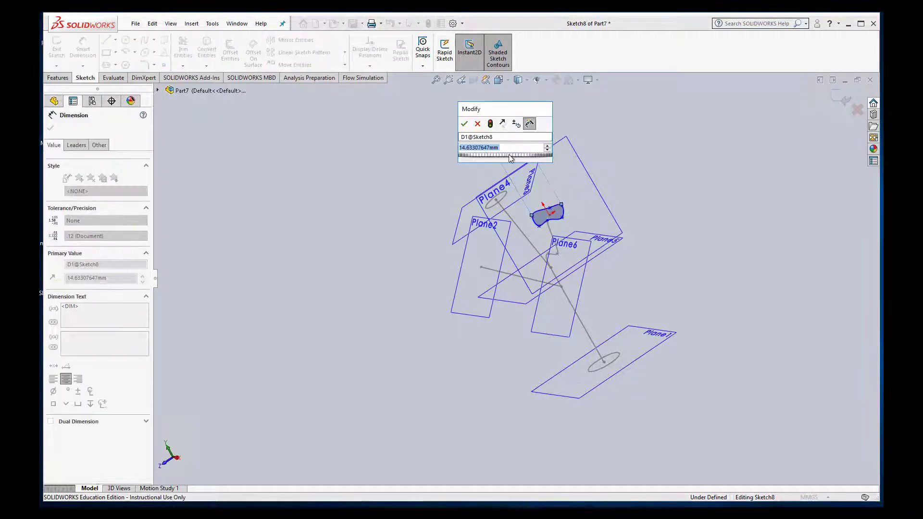
type("1")
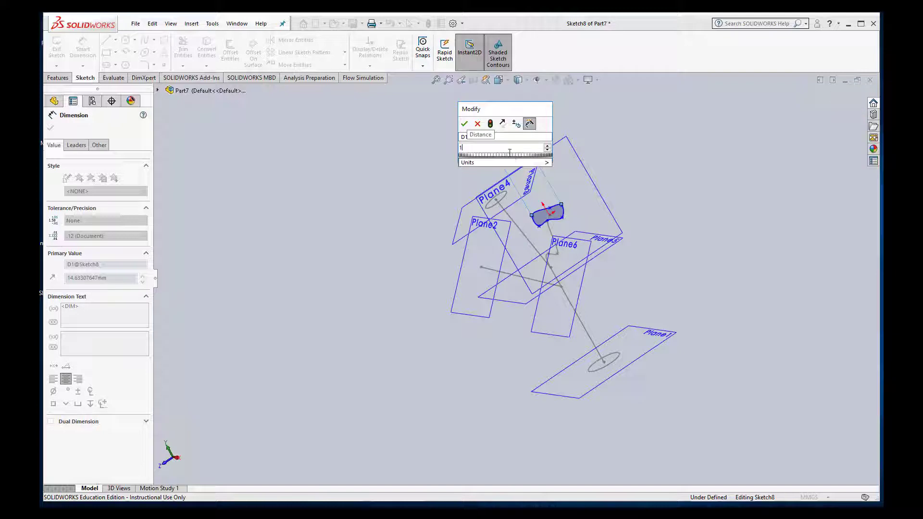
type("0mm")
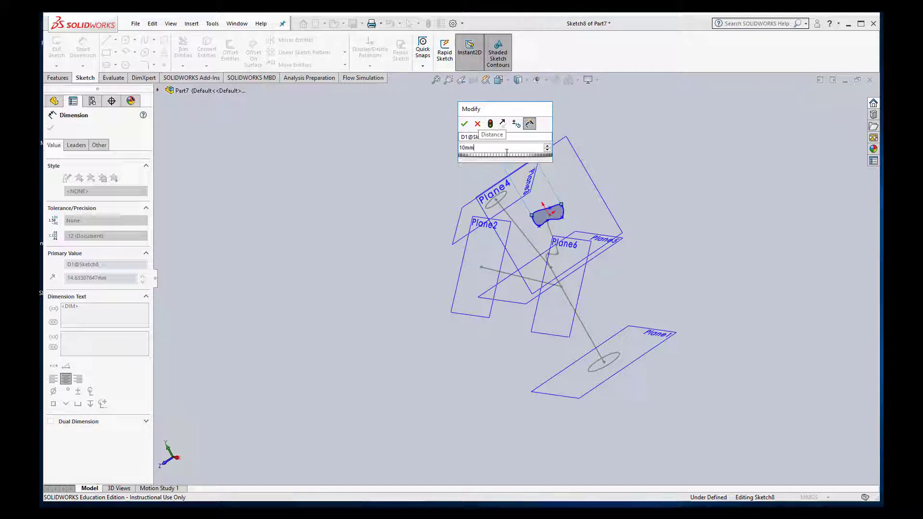
key("Return")
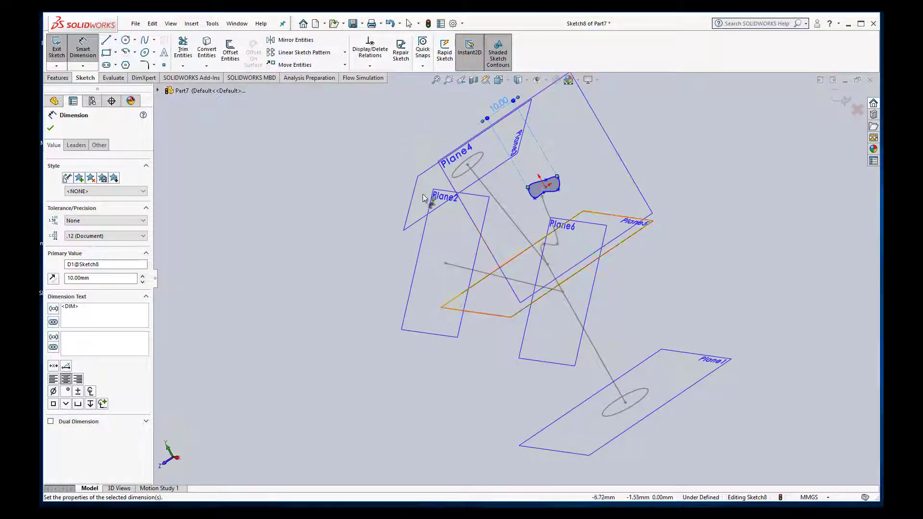
left_click(56, 48)
Start a sketch on Plane2 and draw a circle centred at the sketch origin
mouse_move(309, 309)
middle_mouse_down()
mouse_move(346, 249)
mouse_move(327, 214)
mouse_move(284, 221)
mouse_move(278, 241)
mouse_move(295, 262)
middle_mouse_up()
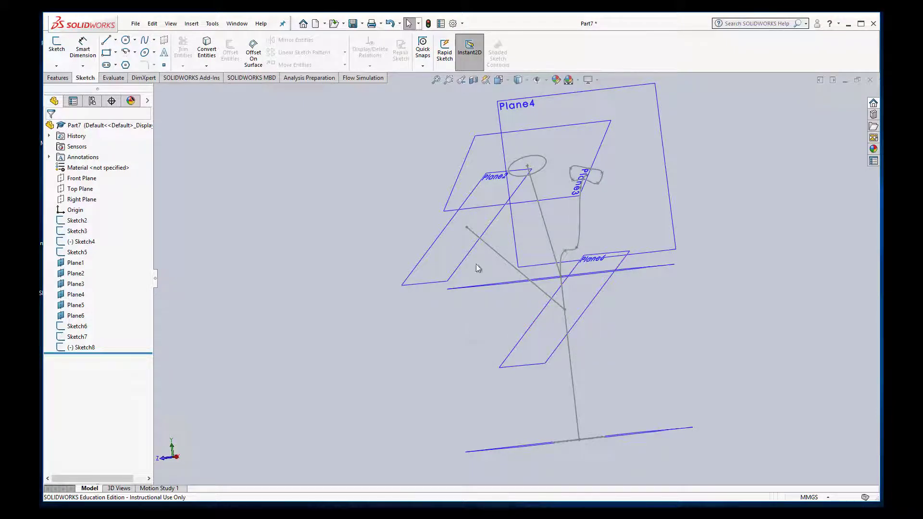
mouse_move(457, 349)
middle_mouse_down()
mouse_move(468, 380)
mouse_move(468, 363)
middle_mouse_up()
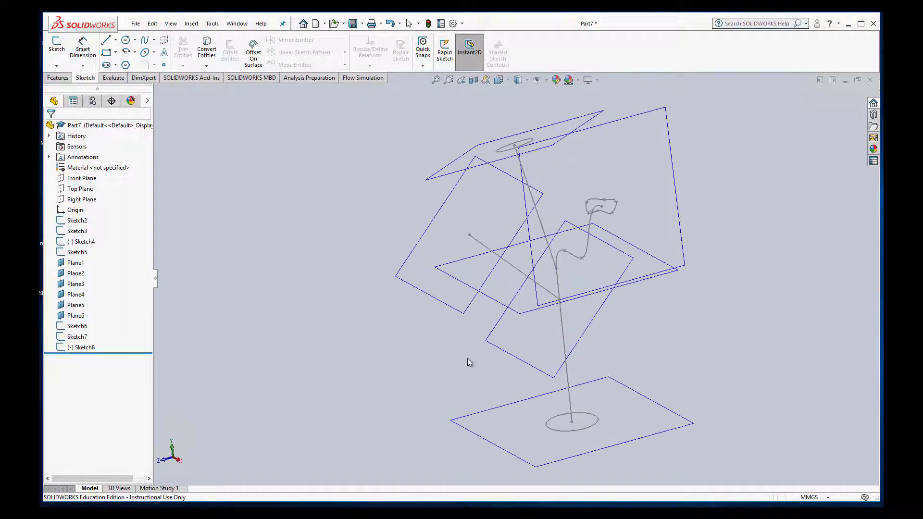
left_click(409, 263)
left_click(58, 49)
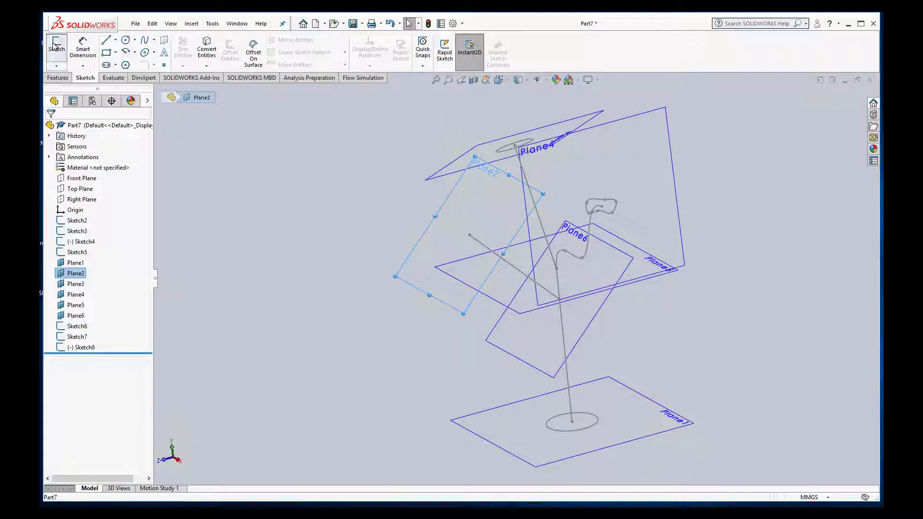
left_click(126, 39)
left_click(470, 235)
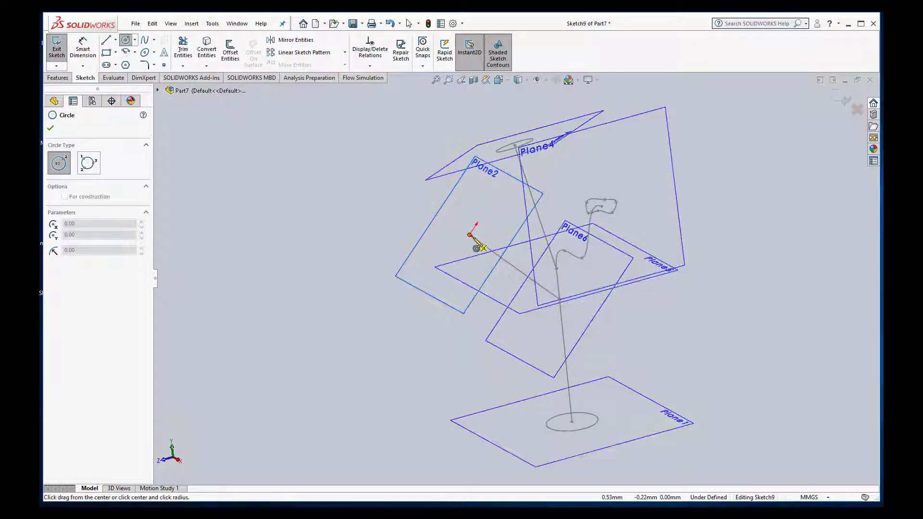
left_click(479, 248)
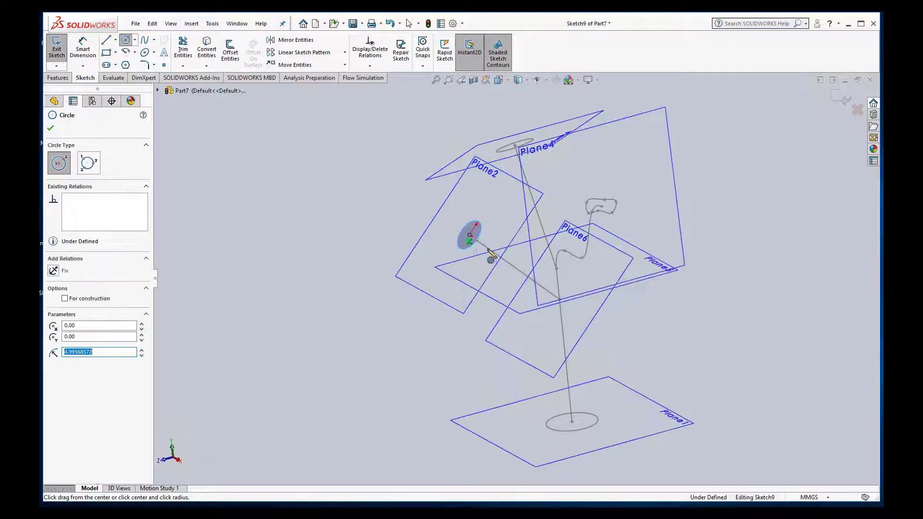
Dimension the Plane2 circle to 10.00 mm diameter in Sketch9
left_click(95, 54)
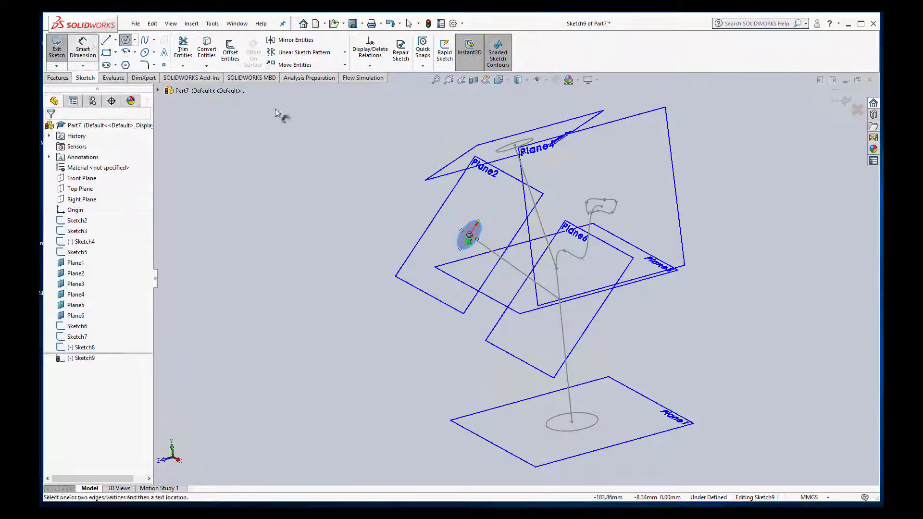
left_click(477, 226)
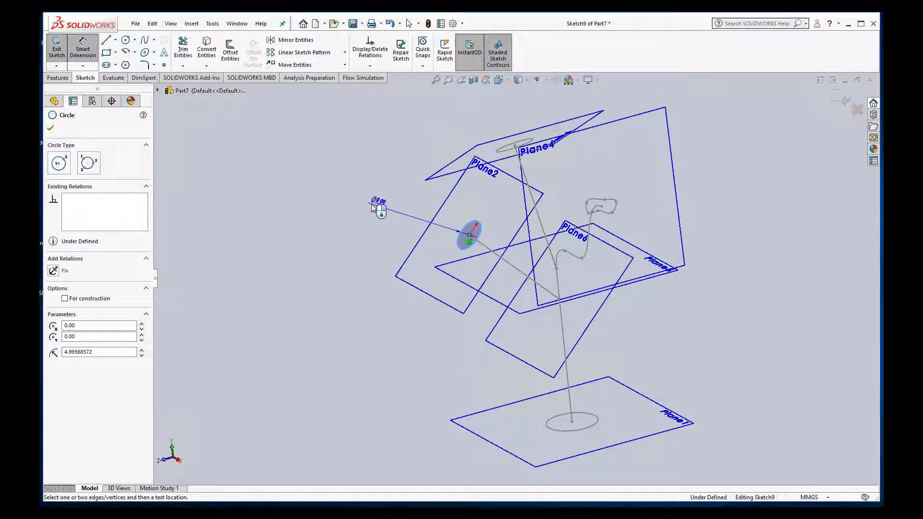
left_click(371, 206)
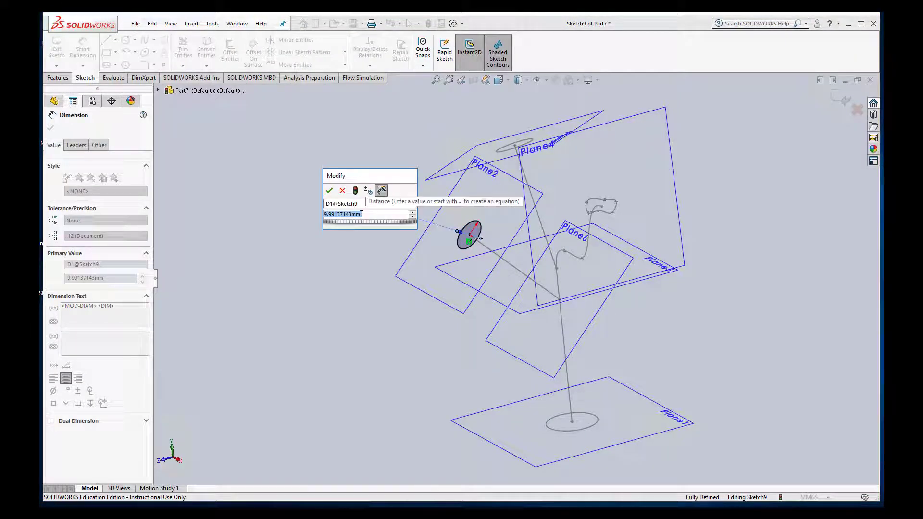
type("10.00m")
type("m")
key("Return")
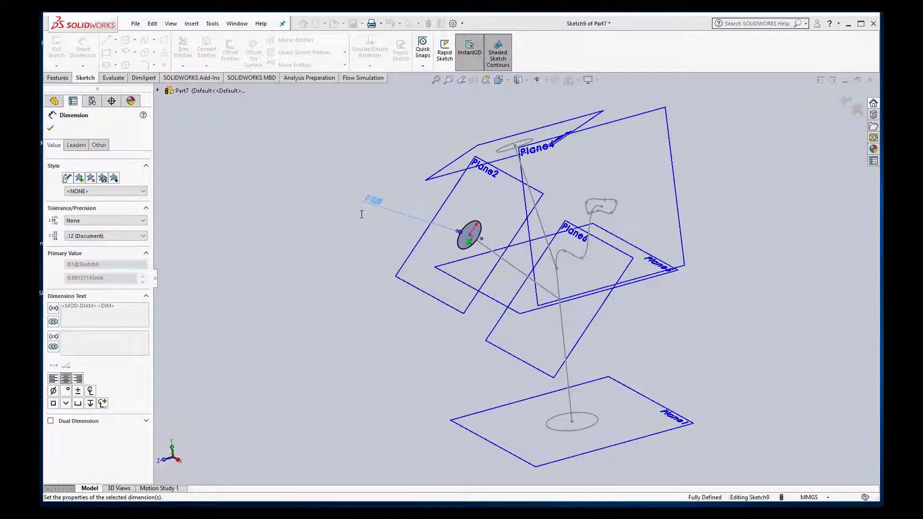
left_click(52, 129)
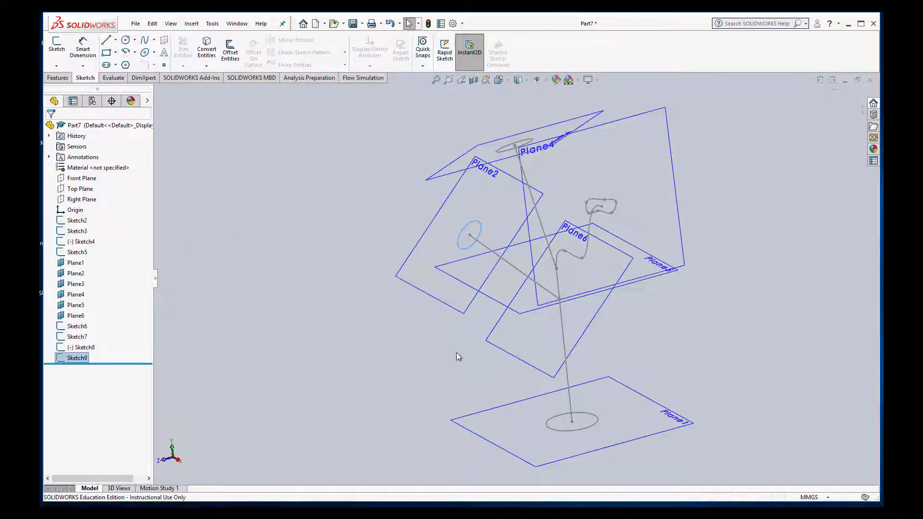
mouse_move(713, 373)
middle_mouse_down()
mouse_move(628, 329)
mouse_move(620, 313)
mouse_move(567, 303)
middle_mouse_up()
On Plane6, draw a closed four-point spline cross-section around the path as Sketch10
left_click(616, 319)
left_click(56, 46)
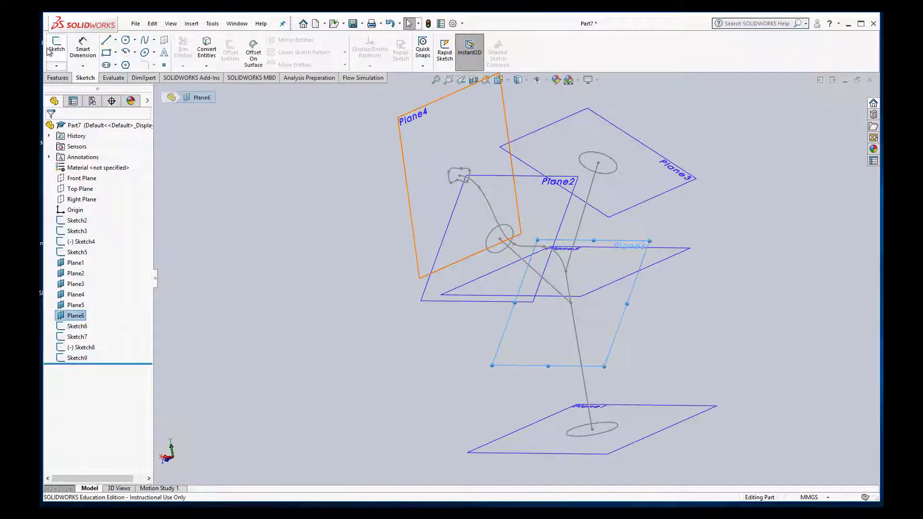
left_click(145, 40)
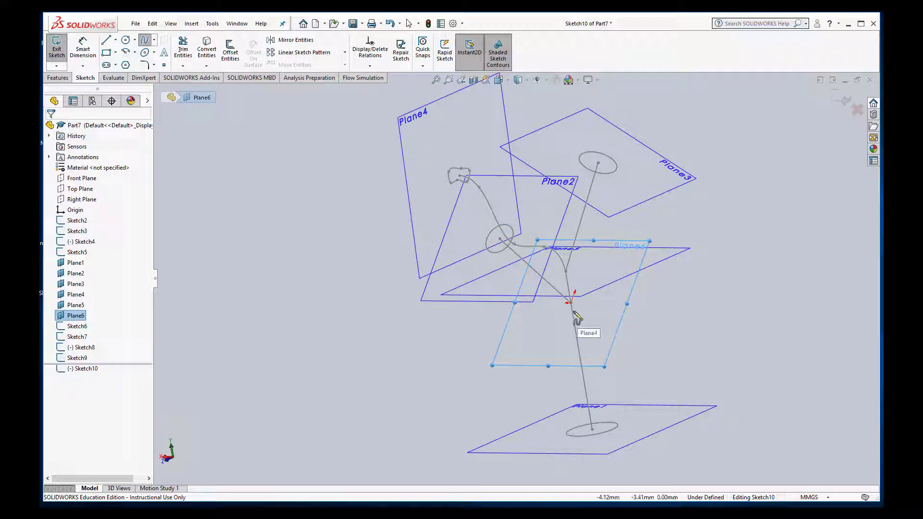
left_click(569, 303)
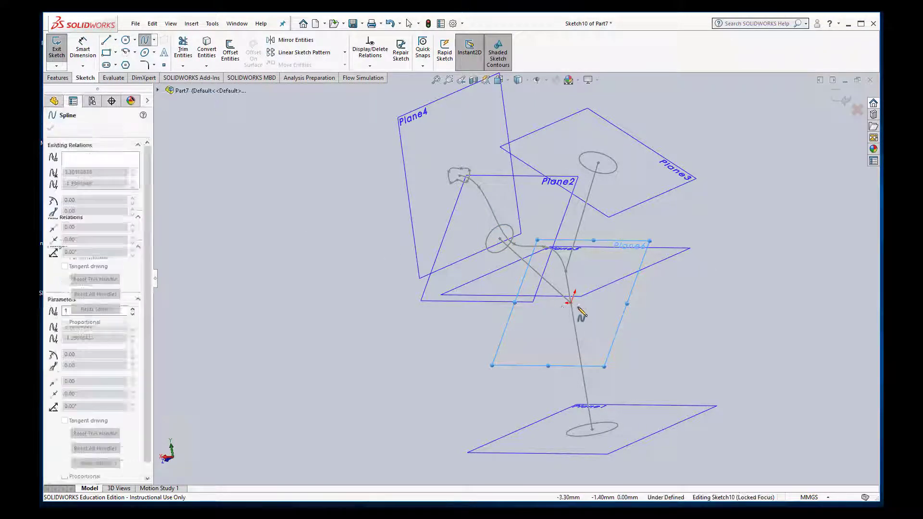
left_click(578, 310)
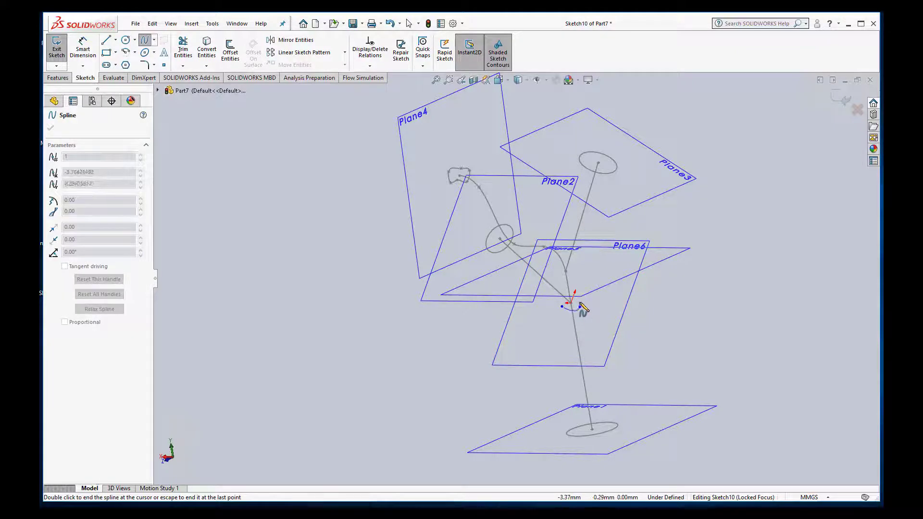
left_click(589, 302)
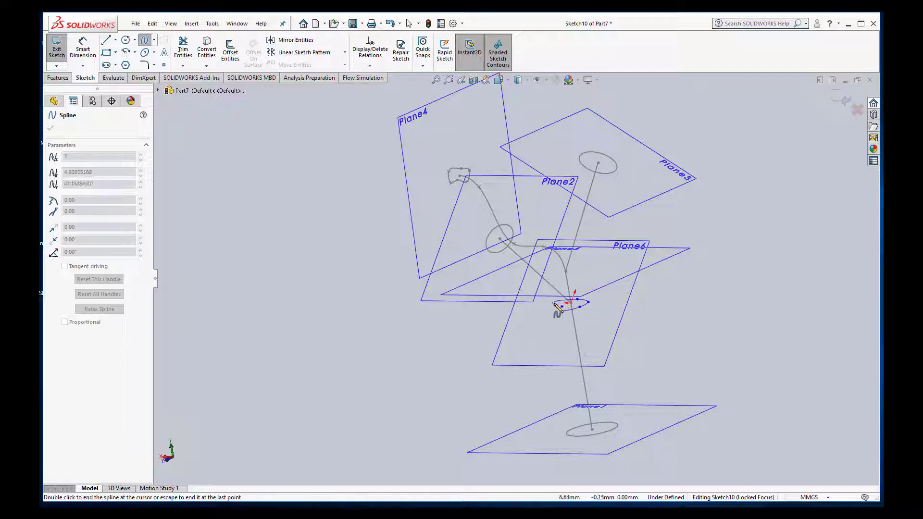
double_click(561, 307)
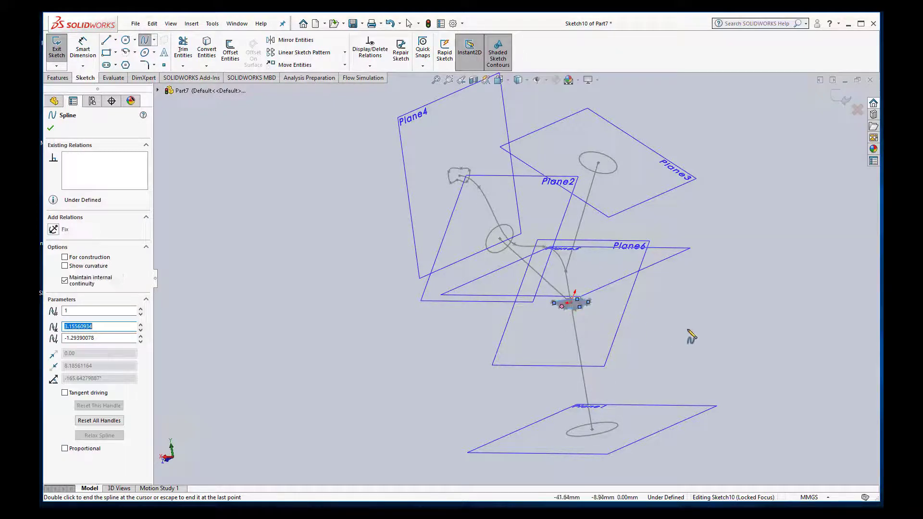
key("Escape")
left_click(55, 51)
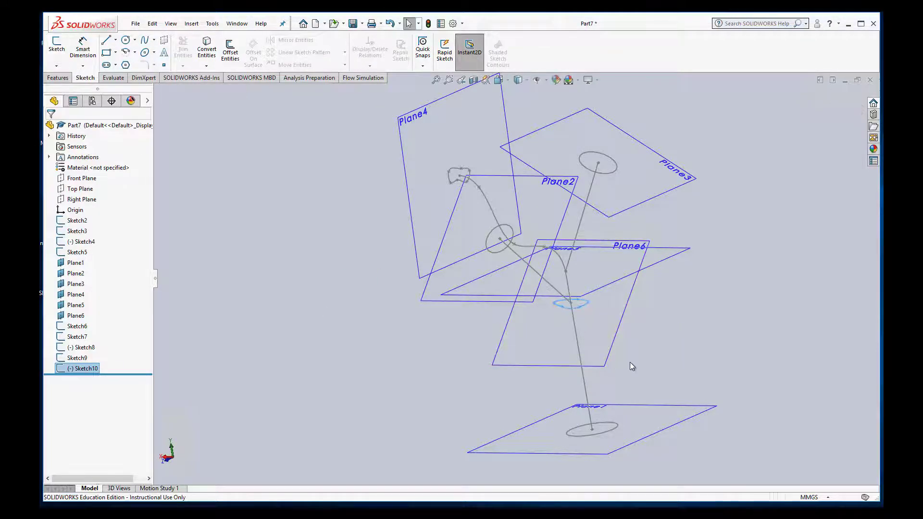
Reopen Sketch10, dimension the spline's two ends 13 mm apart, and exit
mouse_move(631, 366)
middle_mouse_down()
mouse_move(641, 344)
mouse_move(621, 299)
mouse_move(577, 282)
mouse_move(606, 321)
middle_mouse_up()
left_click(83, 51)
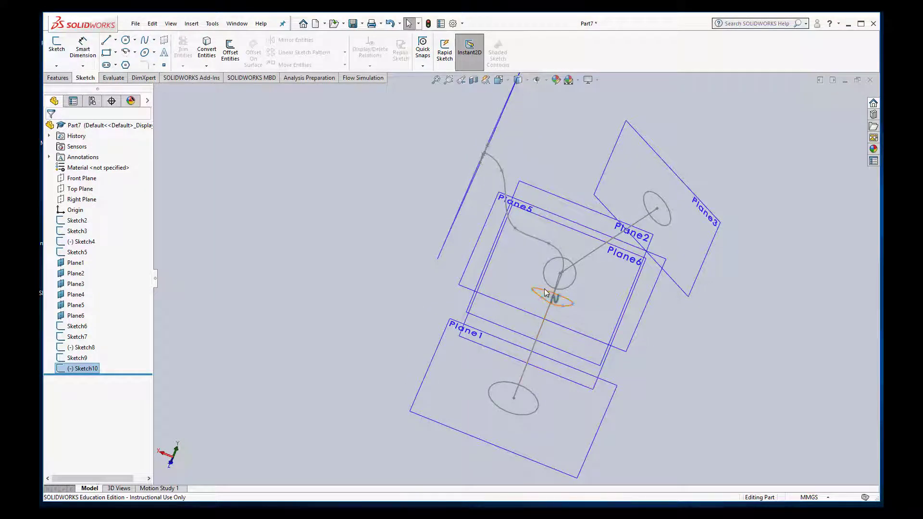
left_click(83, 47)
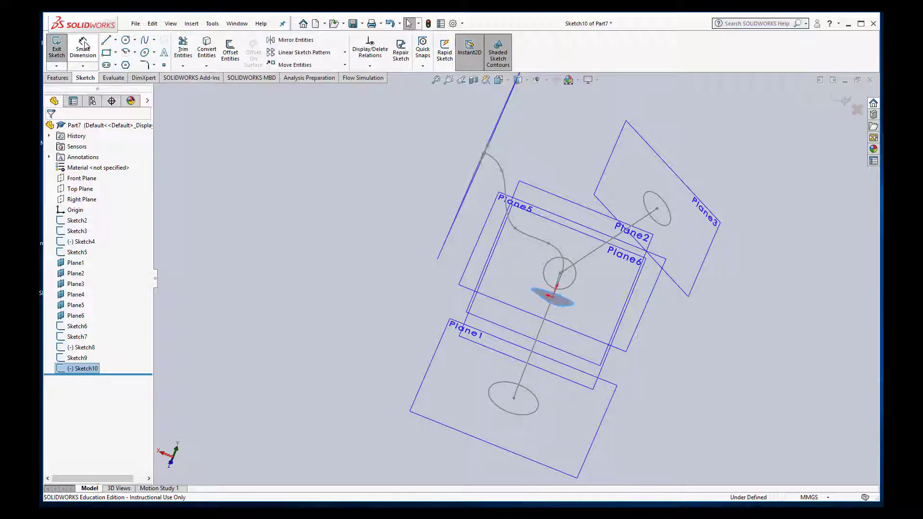
left_click(84, 45)
left_click(565, 309)
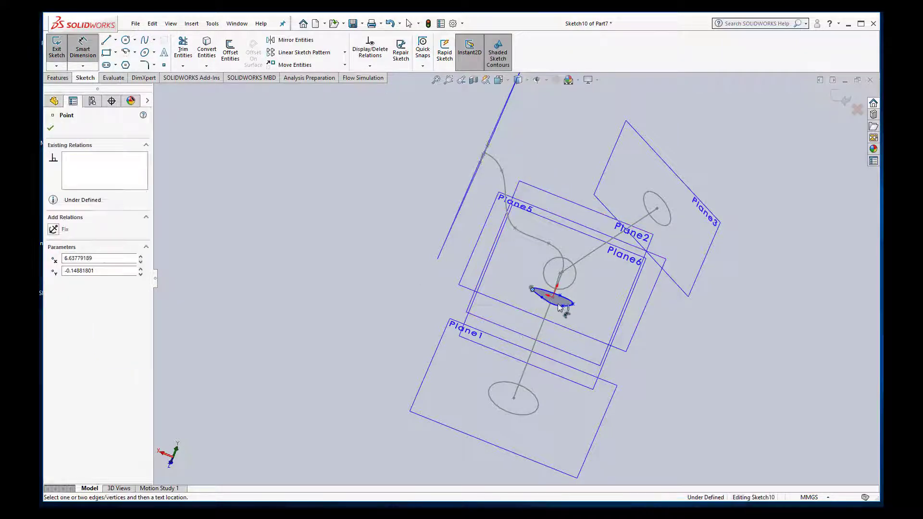
left_click(573, 305)
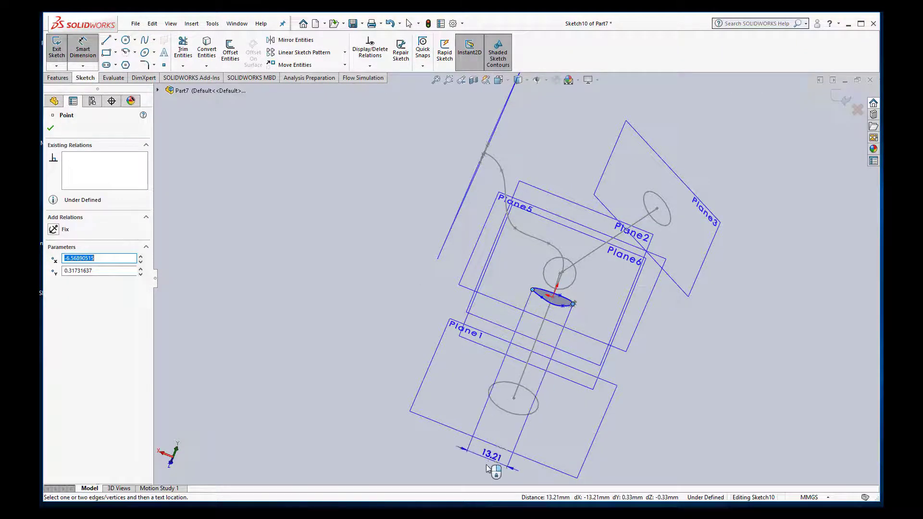
left_click(487, 467)
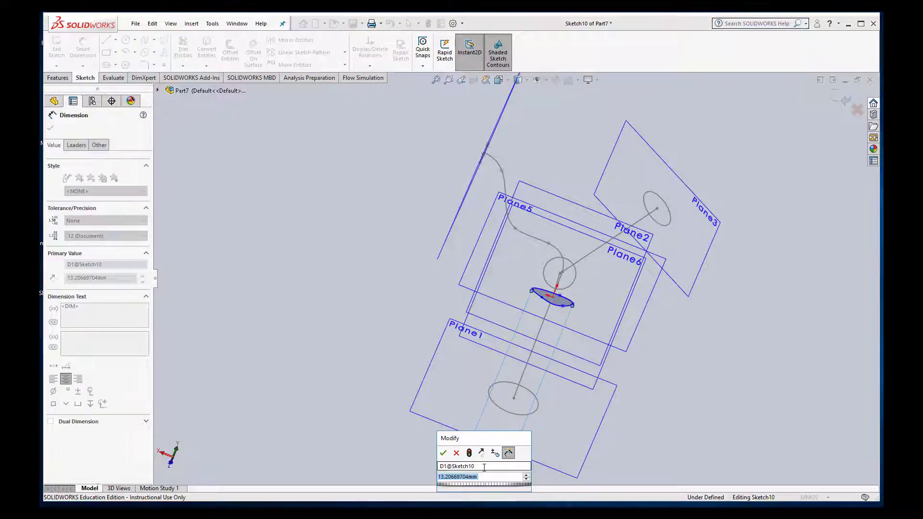
type("13")
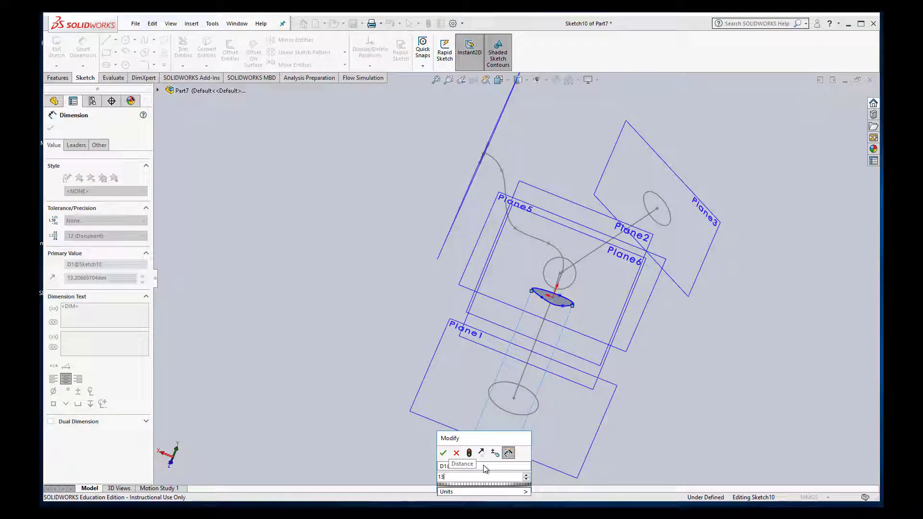
key("Return")
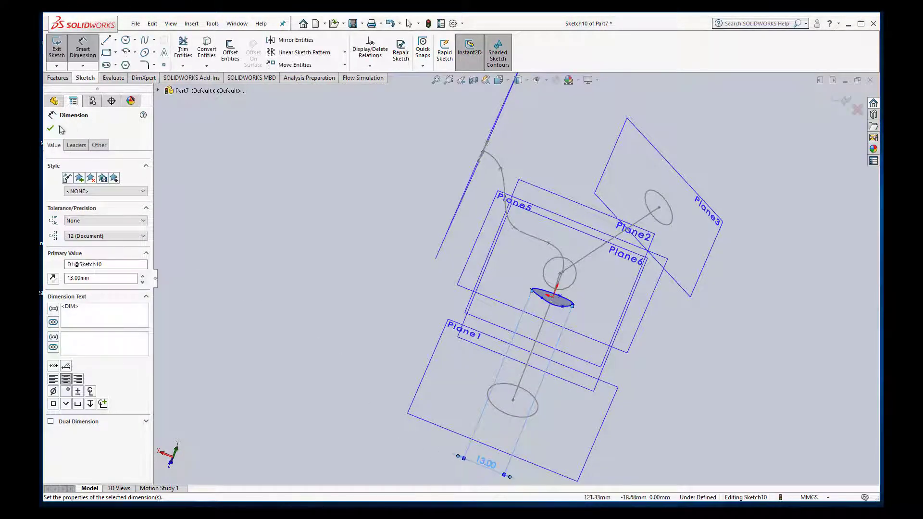
left_click(49, 43)
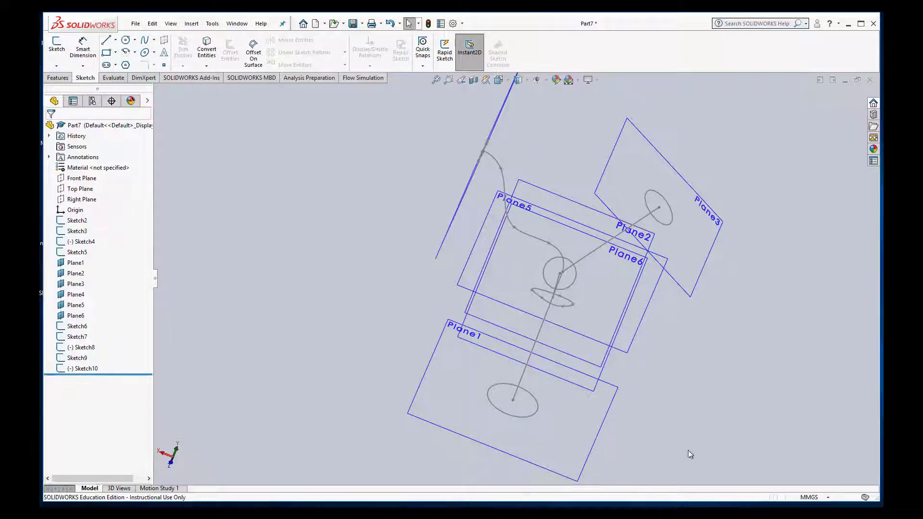
Orbit around the five cross-section sketches and bring up the Features tools
mouse_move(686, 431)
middle_mouse_down()
mouse_move(731, 439)
mouse_move(733, 461)
mouse_move(793, 485)
mouse_move(748, 453)
mouse_move(632, 453)
mouse_move(628, 437)
mouse_move(649, 428)
mouse_move(668, 453)
mouse_move(720, 463)
middle_mouse_up()
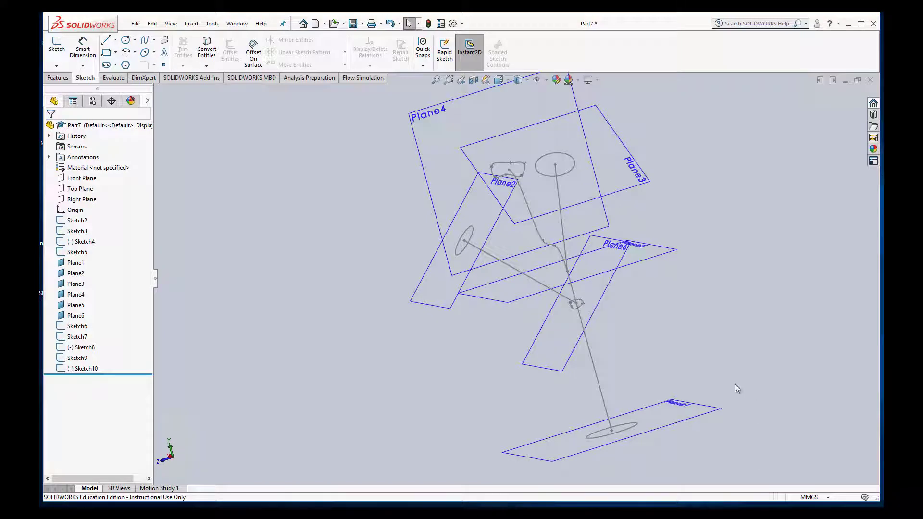
middle_click_drag(698, 350, 704, 367)
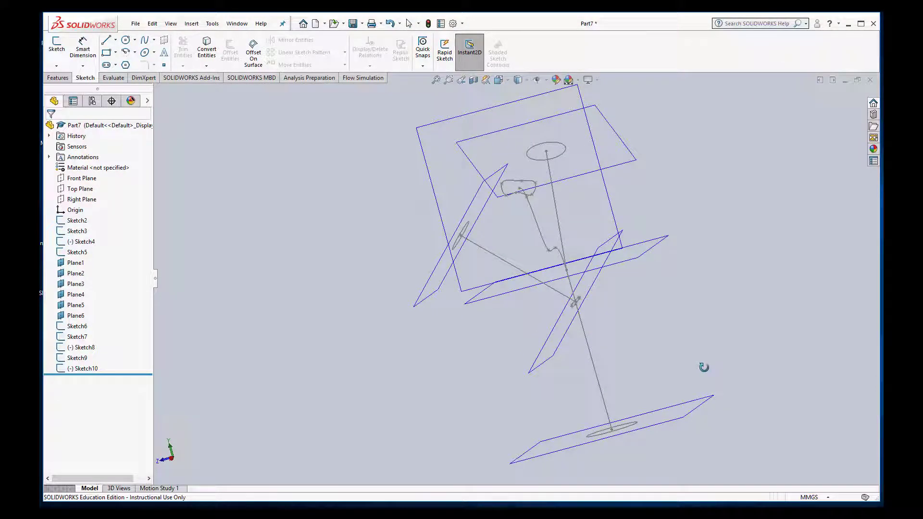
middle_click_drag(704, 367, 709, 371)
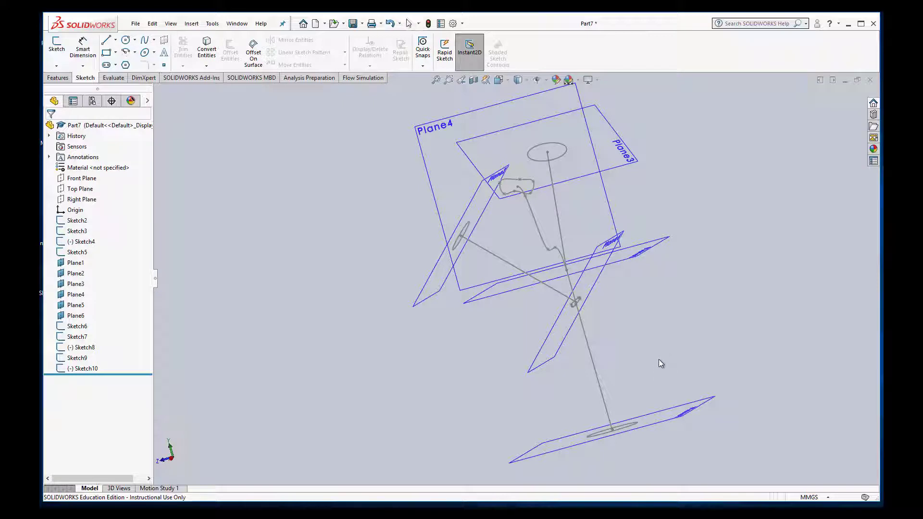
mouse_move(659, 359)
middle_mouse_down()
mouse_move(647, 329)
mouse_move(653, 369)
mouse_move(676, 358)
mouse_move(673, 333)
mouse_move(643, 335)
middle_mouse_up()
left_click(56, 78)
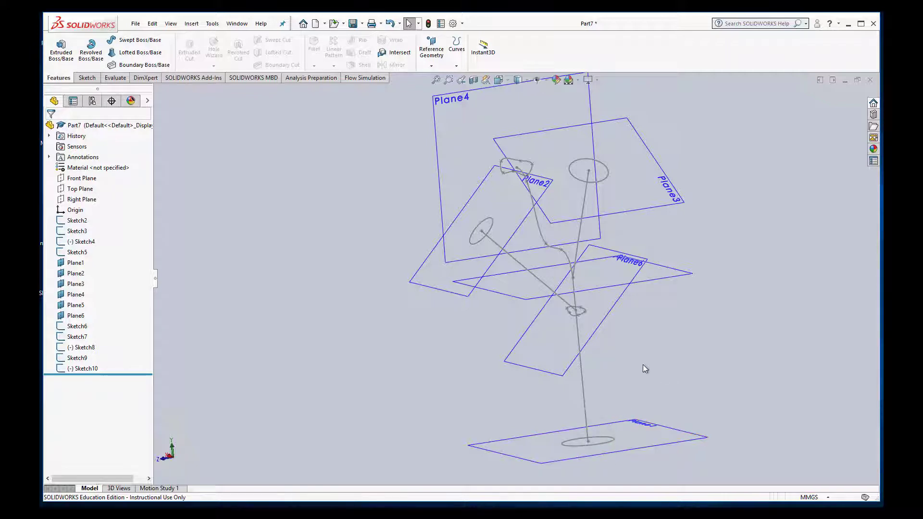
middle_click_drag(643, 366, 629, 399)
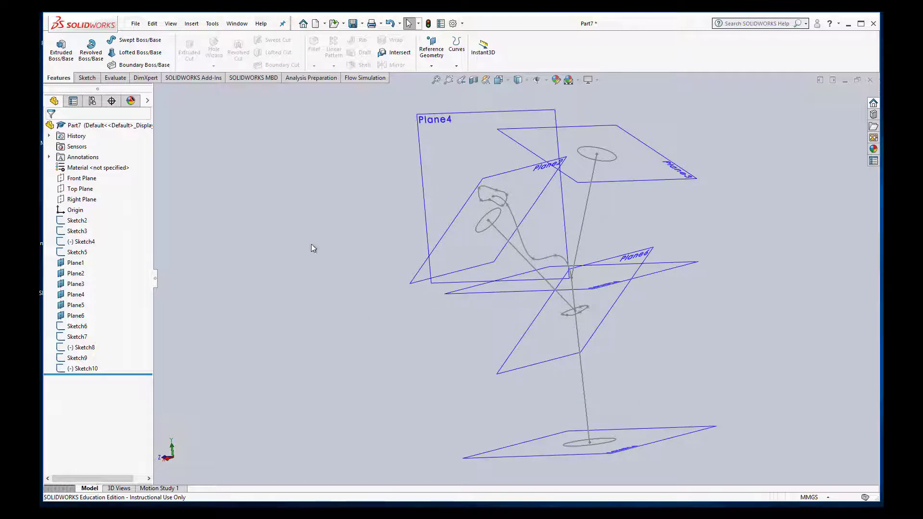
Surface-extrude the bottom 16 mm circle up to the vertex at the branch point
left_click(191, 24)
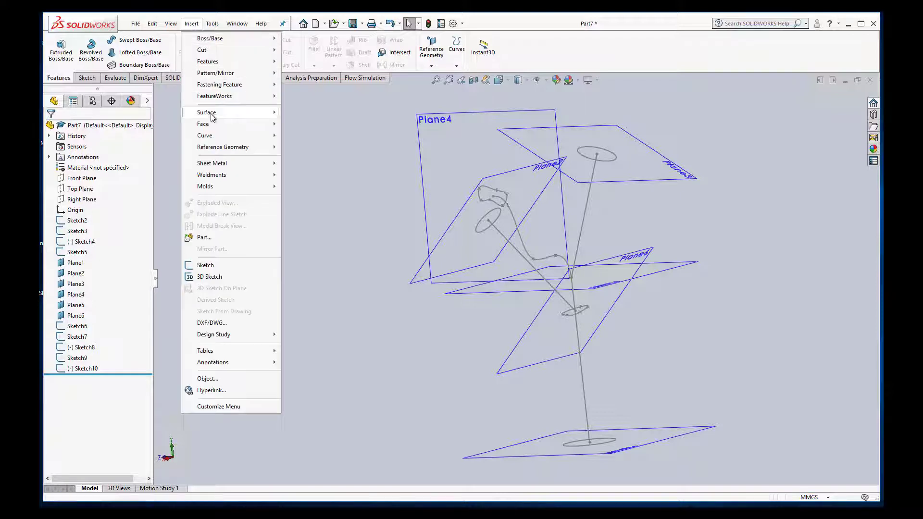
mouse_move(216, 113)
left_click(305, 113)
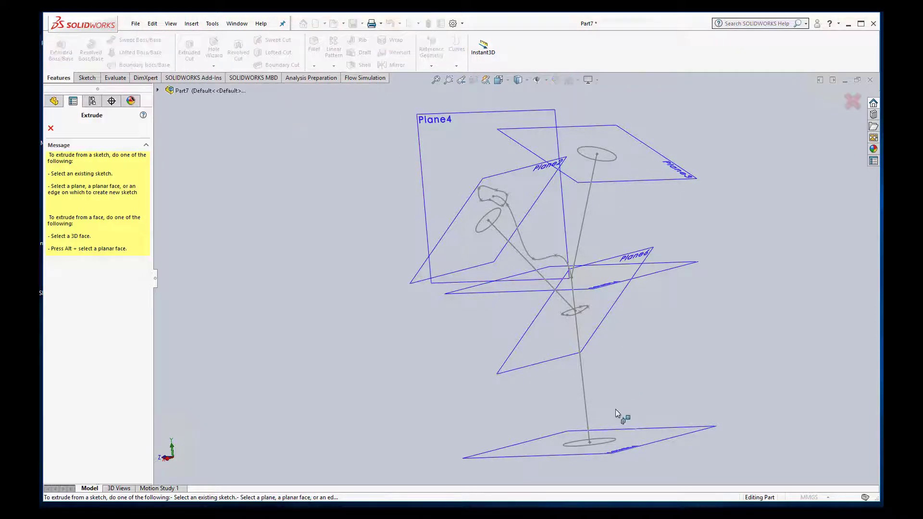
left_click(609, 443)
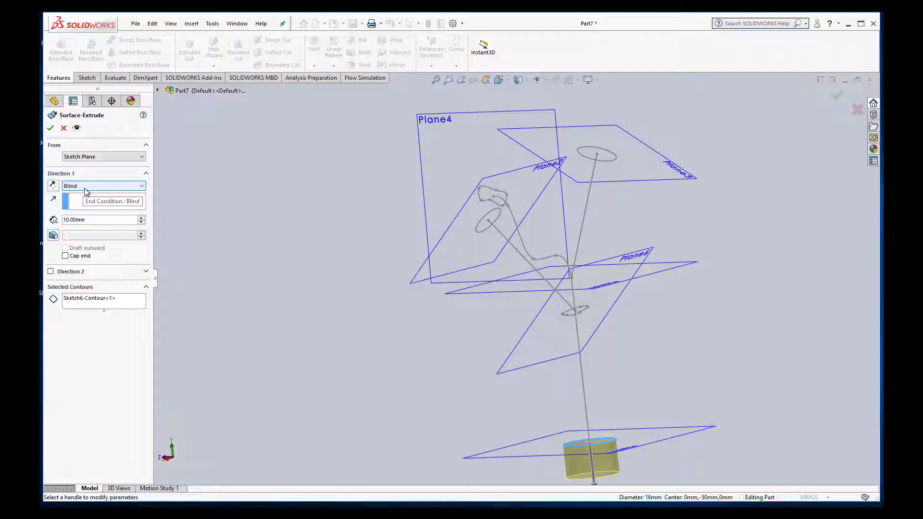
left_click(85, 188)
left_click(112, 201)
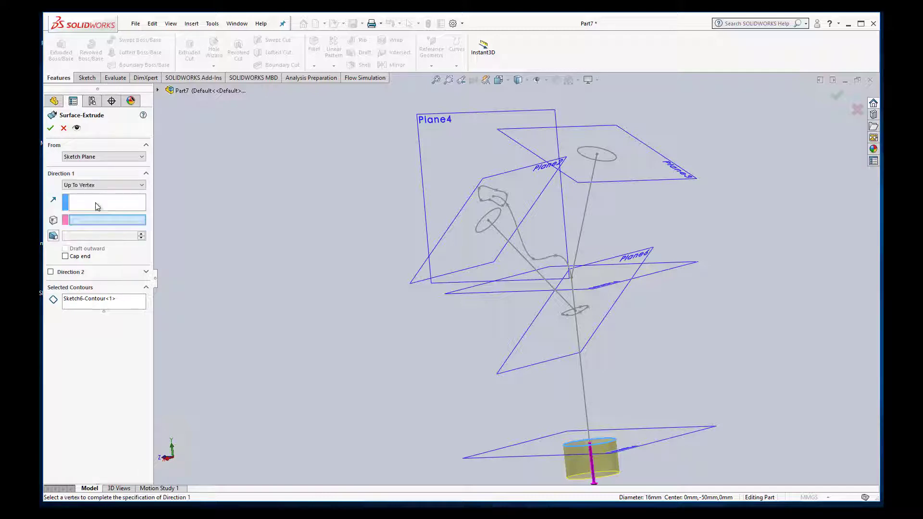
left_click(572, 279)
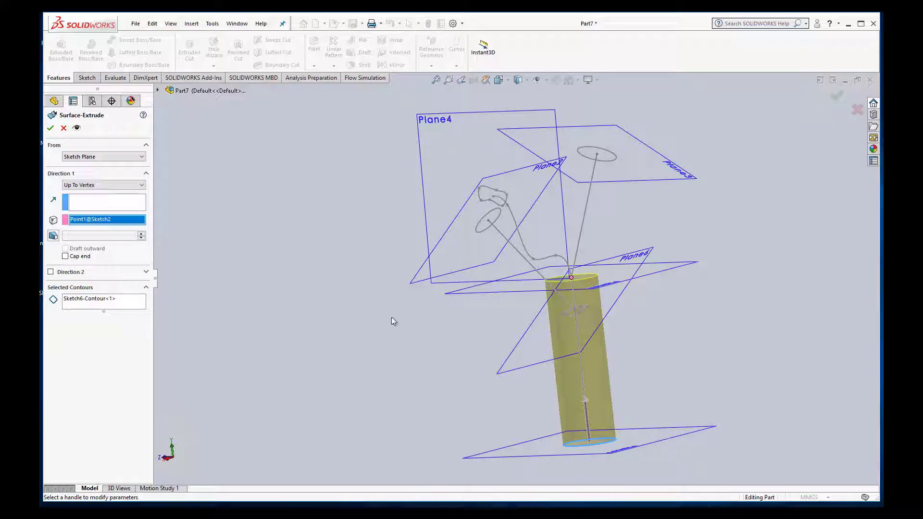
left_click(51, 128)
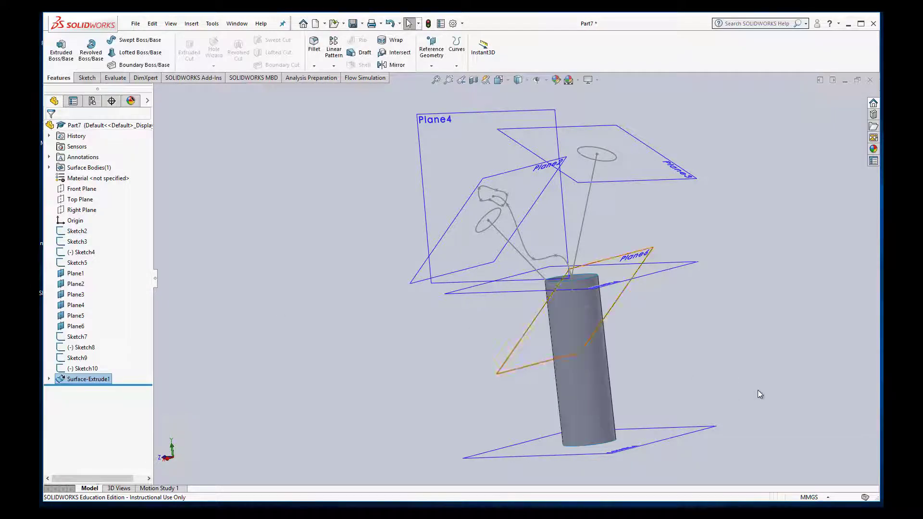
mouse_move(758, 391)
middle_mouse_down()
mouse_move(738, 305)
mouse_move(731, 171)
mouse_move(721, 209)
mouse_move(738, 365)
mouse_move(766, 403)
mouse_move(719, 420)
mouse_move(679, 395)
mouse_move(676, 358)
middle_mouse_up()
middle_click_drag(710, 220, 738, 348)
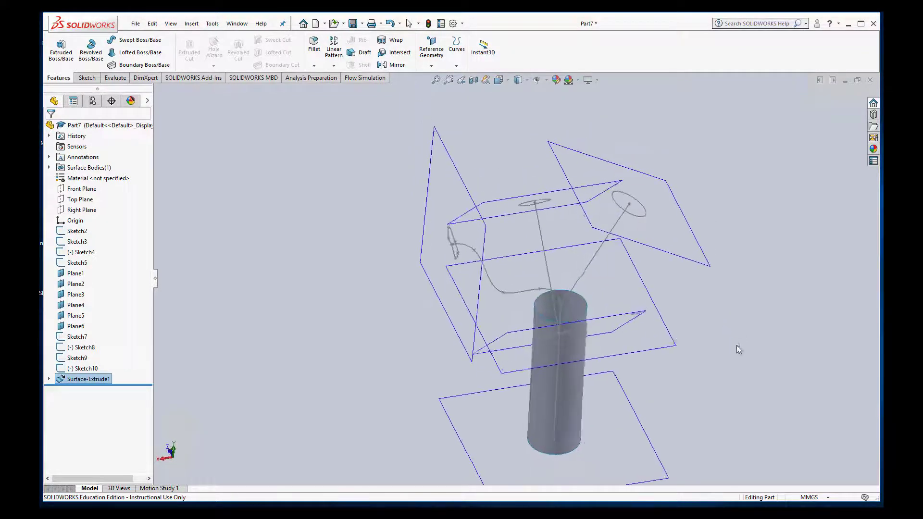
Surface-extrude the Plane3 circle (Sketch7) Up To Vertex at Point1@Sketch2 atop the first cylinder
left_click(644, 212)
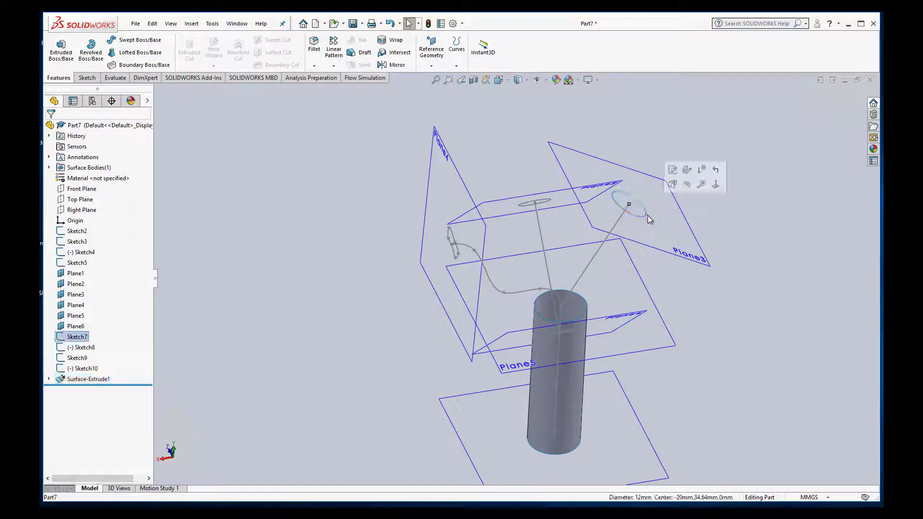
left_click(191, 23)
mouse_move(209, 116)
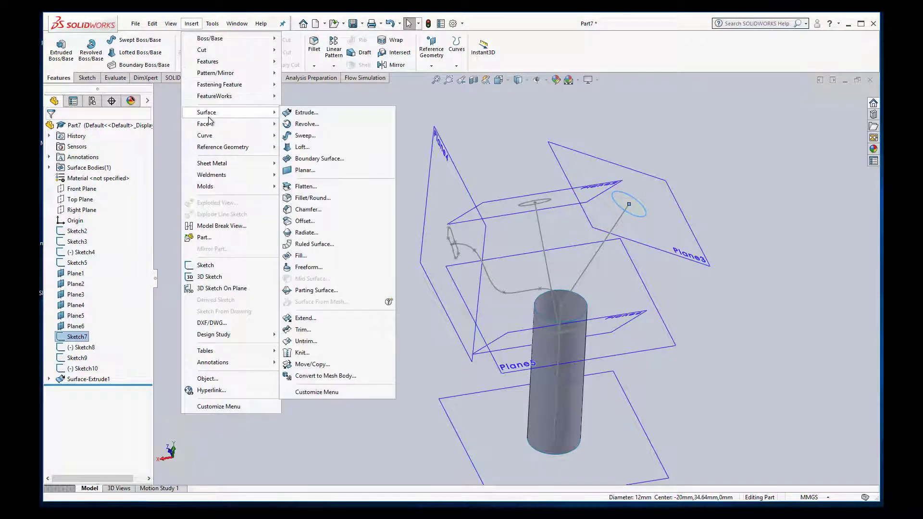
left_click(318, 113)
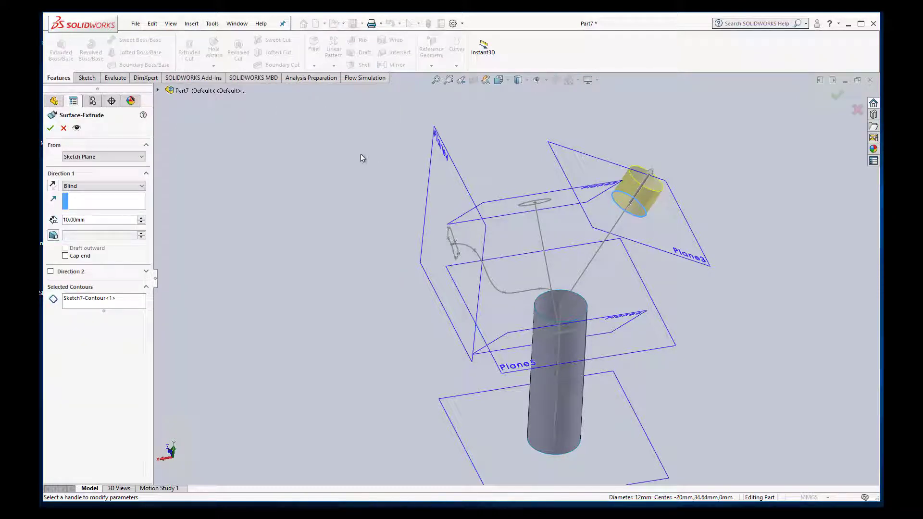
left_click(81, 187)
left_click(90, 201)
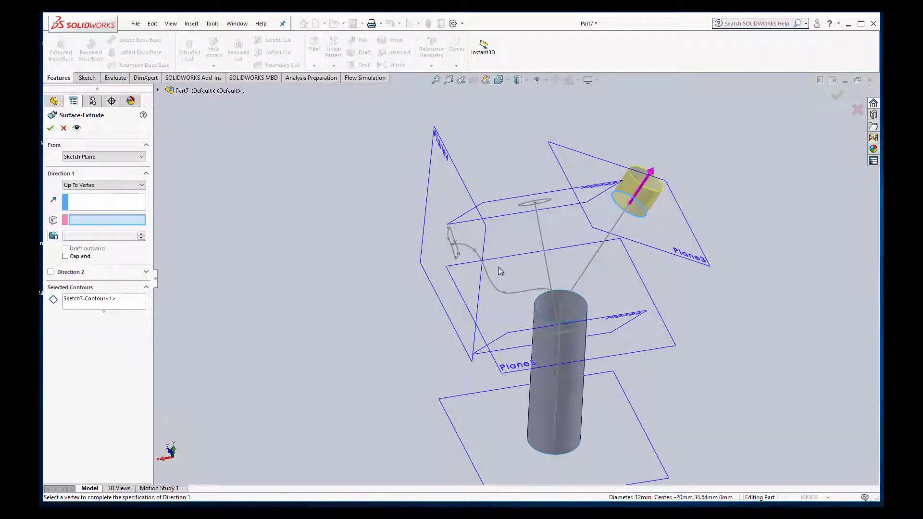
left_click(561, 307)
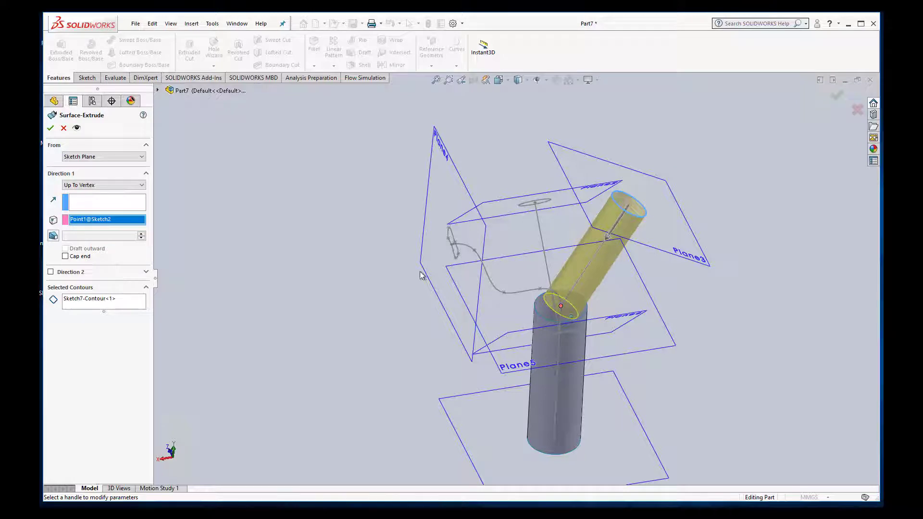
left_click(51, 127)
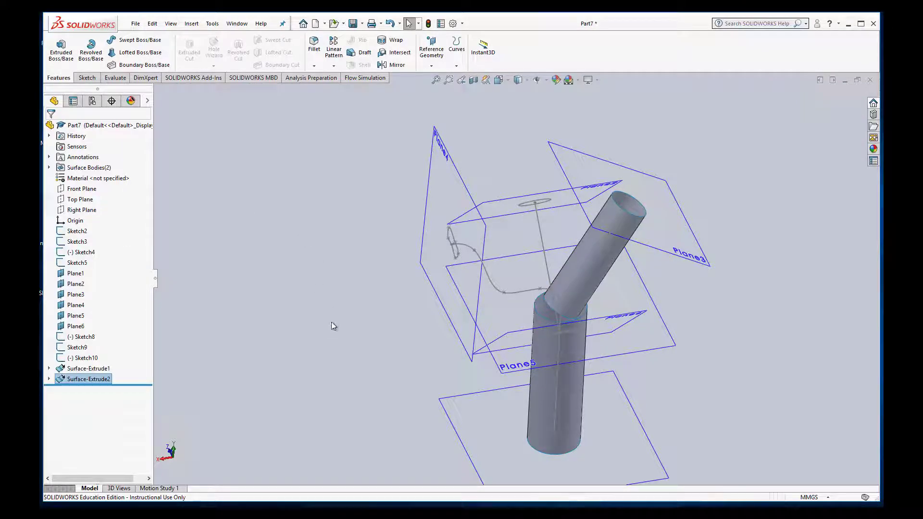
mouse_move(330, 323)
middle_mouse_down()
mouse_move(351, 220)
mouse_move(336, 258)
mouse_move(491, 316)
mouse_move(497, 327)
mouse_move(423, 319)
mouse_move(433, 322)
middle_mouse_up()
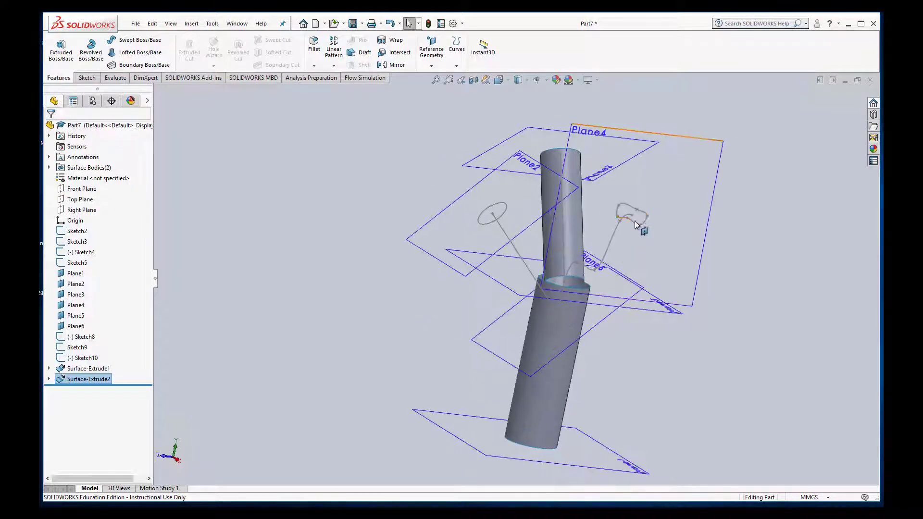
mouse_move(727, 409)
middle_mouse_down()
mouse_move(758, 404)
mouse_move(789, 434)
middle_mouse_up()
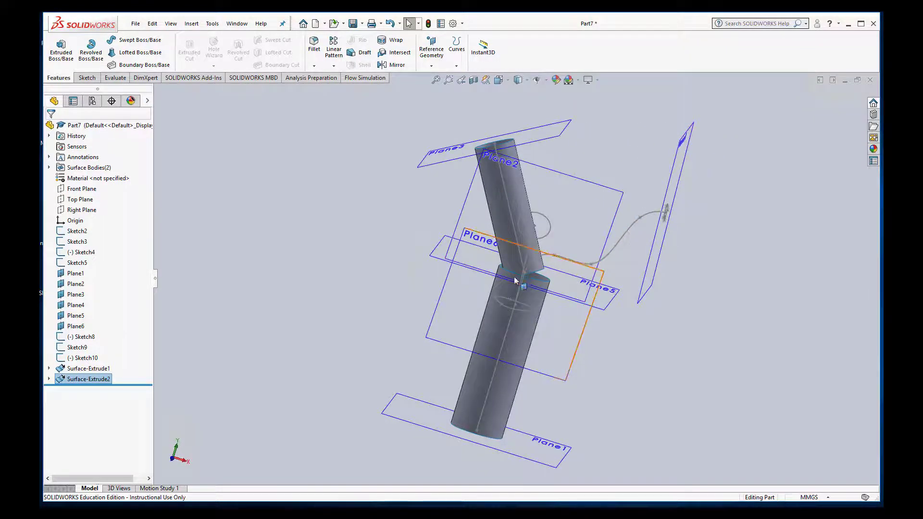
middle_click_drag(732, 278, 711, 280)
Sweep a surface with the Plane4 profile Sketch8 along the curving path Sketch4
left_click(192, 23)
left_click(191, 24)
left_click(212, 24)
mouse_move(211, 112)
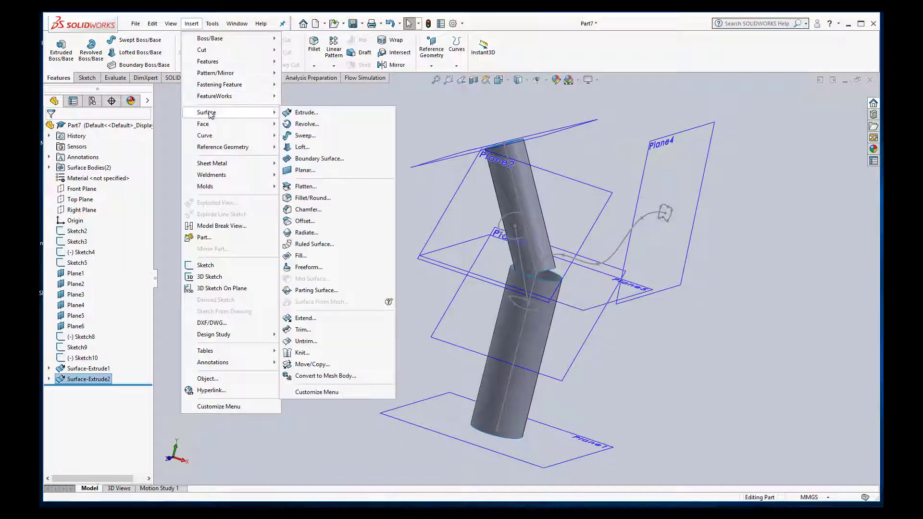
left_click(310, 135)
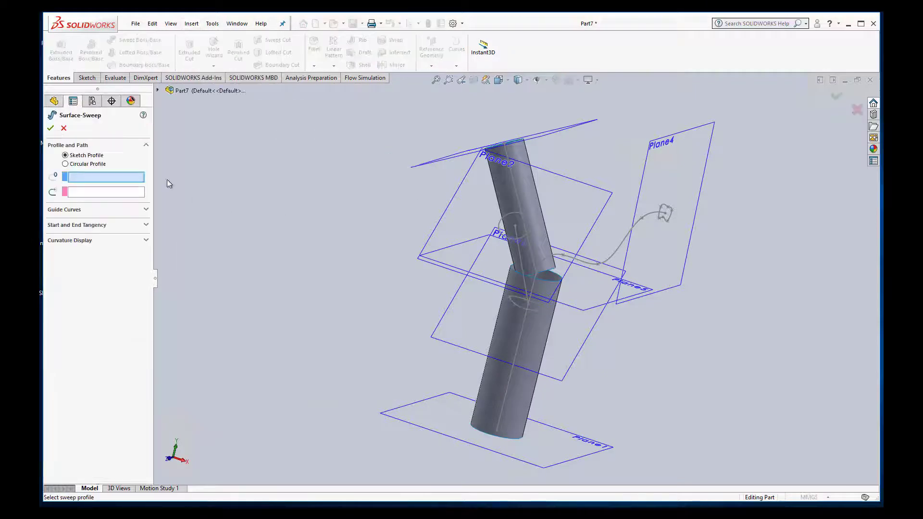
left_click(669, 215)
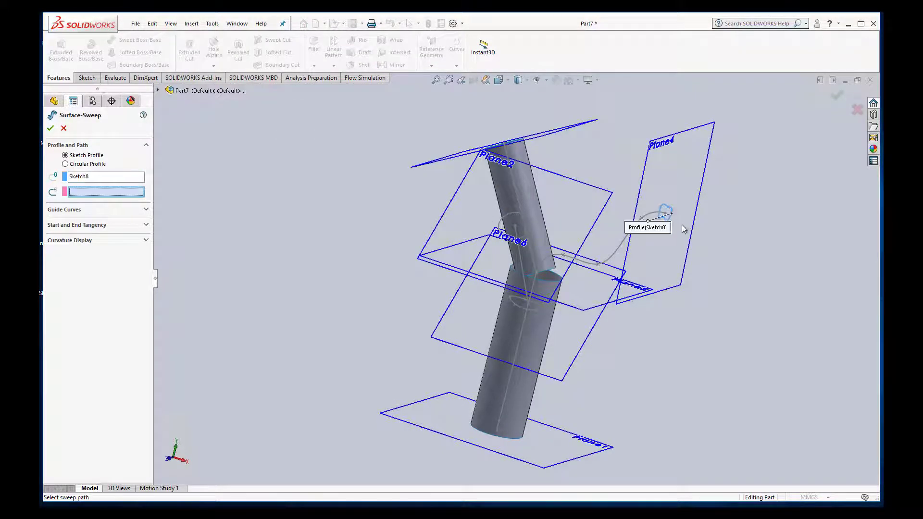
left_click(615, 248)
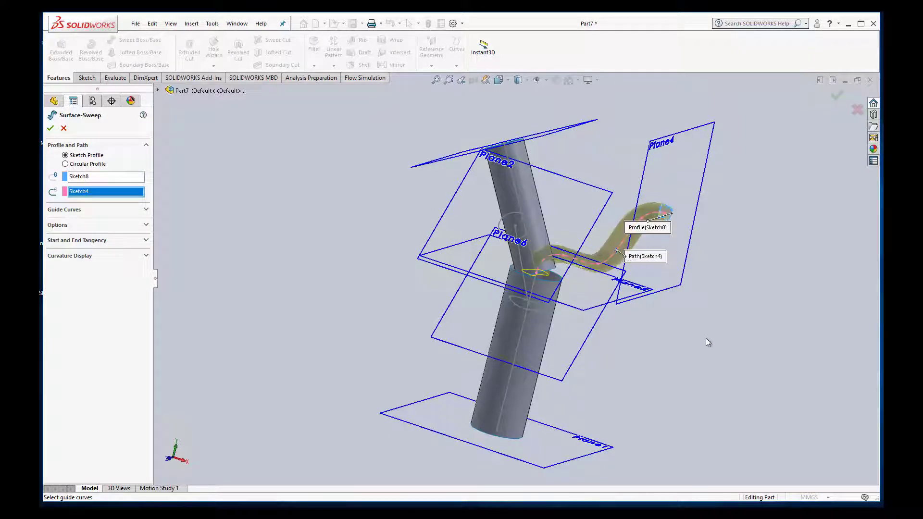
middle_click_drag(705, 339, 727, 328)
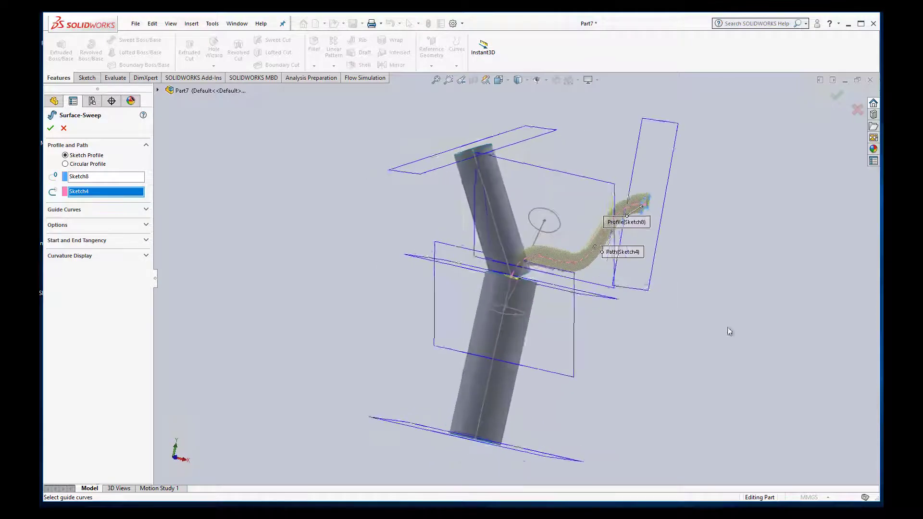
left_click(51, 129)
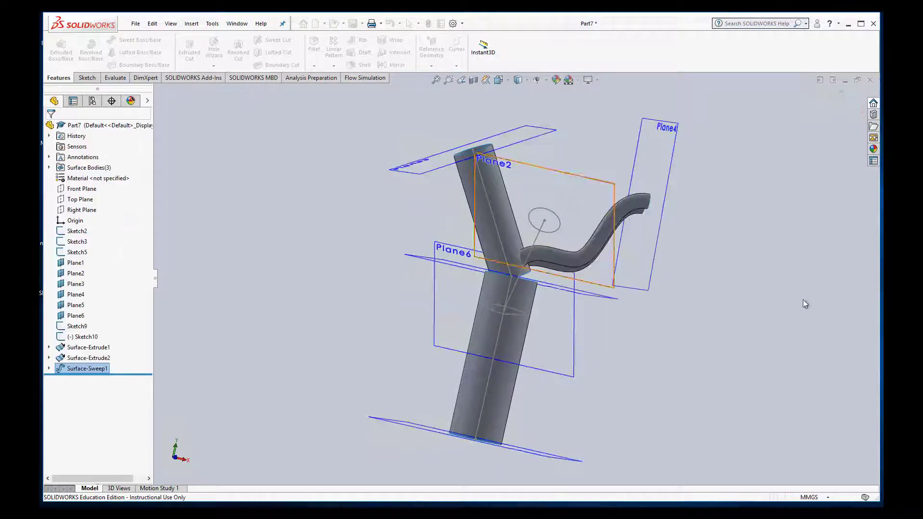
middle_click_drag(693, 351, 740, 350)
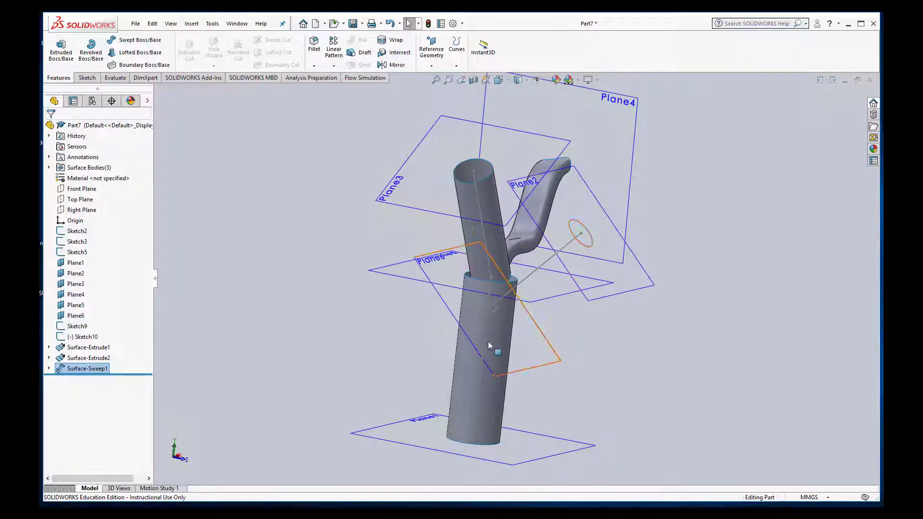
Start a surface loft, dismiss the profile warning, and pick ellipse profiles Sketch9 and Sketch10
mouse_move(641, 330)
middle_mouse_down()
mouse_move(651, 321)
mouse_move(639, 331)
middle_mouse_up()
left_click(194, 26)
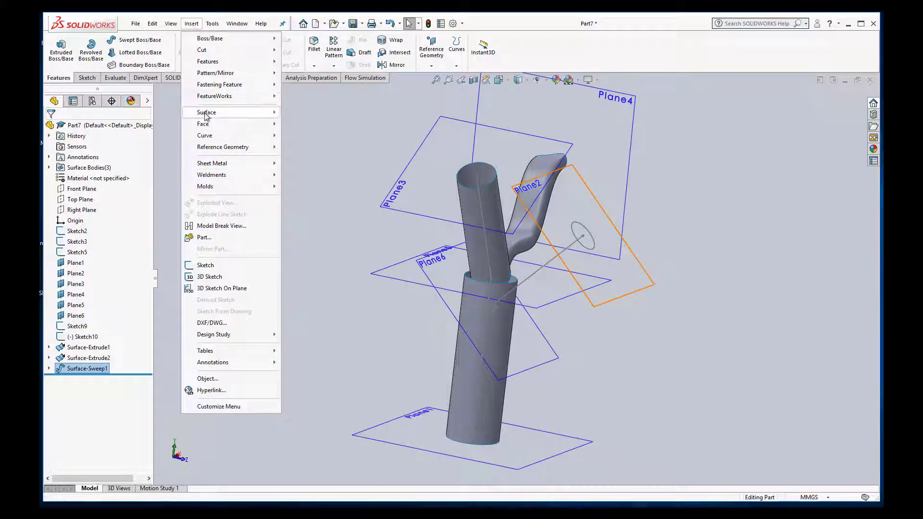
mouse_move(233, 112)
left_click(302, 146)
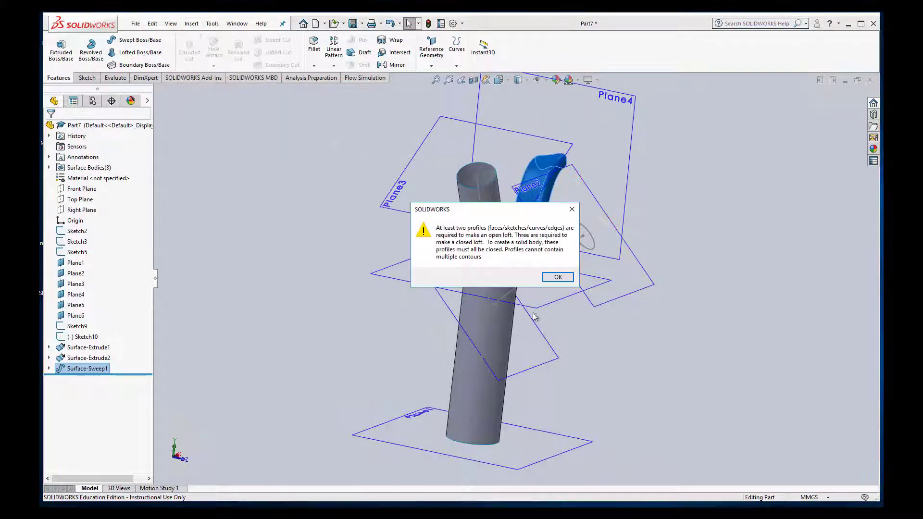
left_click(563, 281)
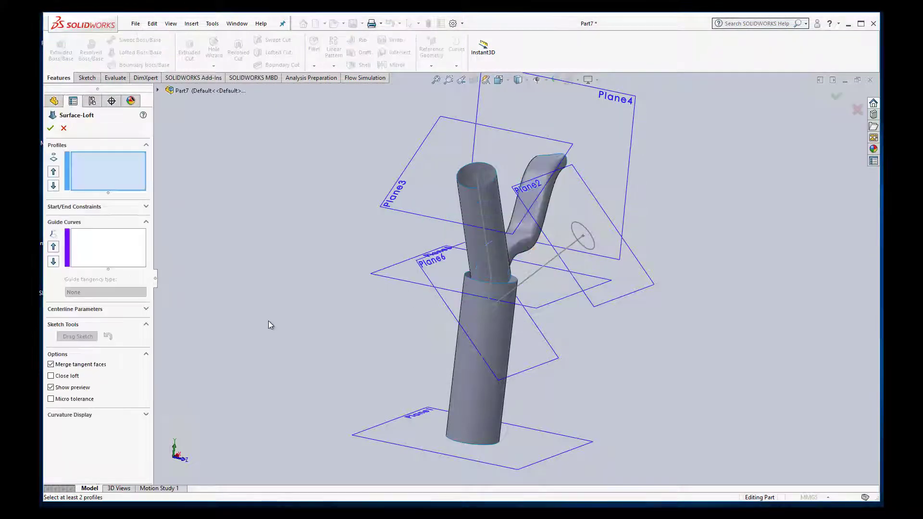
left_click(587, 250)
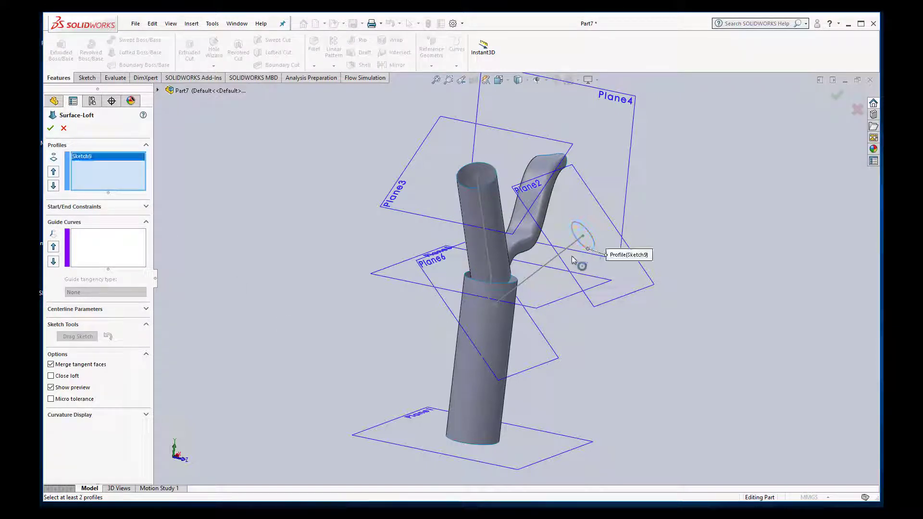
left_click(490, 313)
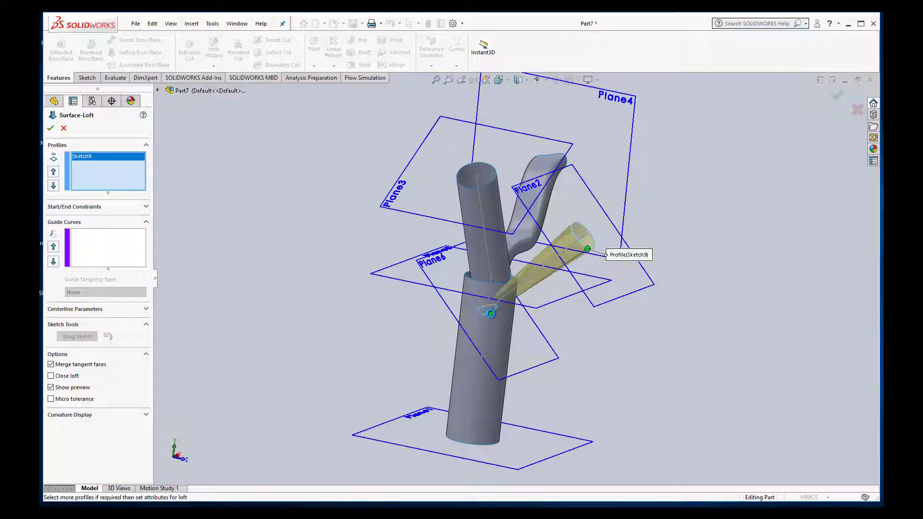
Realign the loft connector to untwist the preview, then accept the loft
middle_click_drag(614, 352, 564, 373)
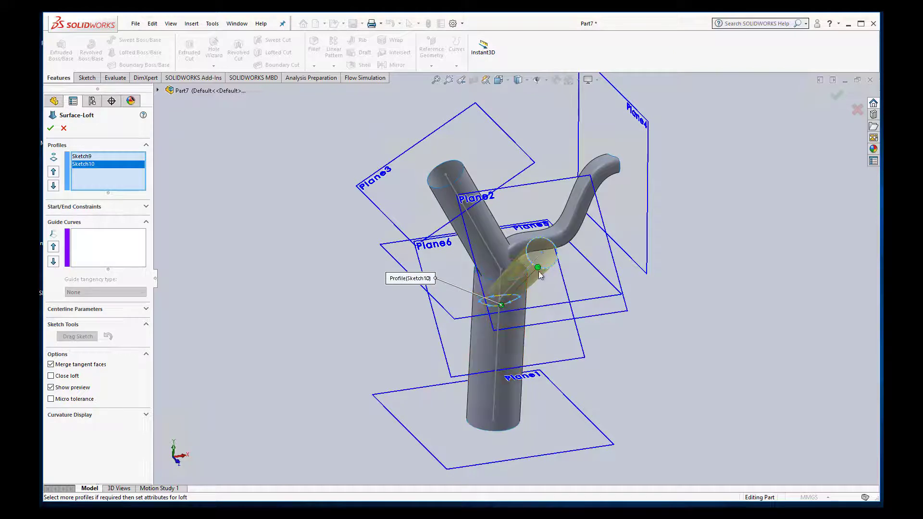
left_click_drag(539, 268, 549, 243)
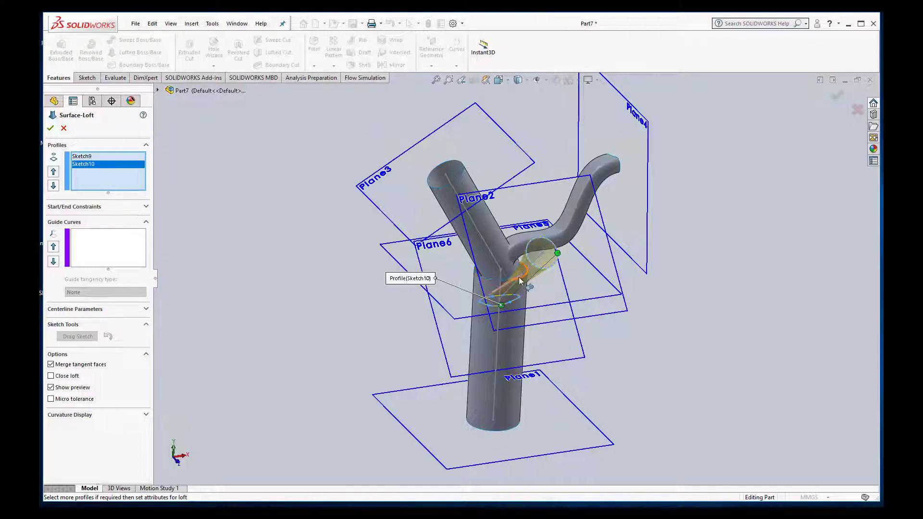
middle_click_drag(623, 362, 610, 346)
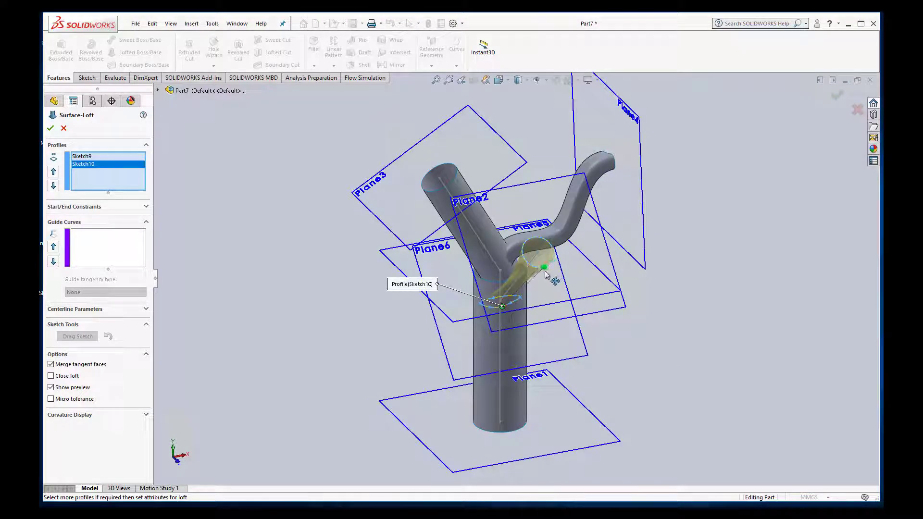
mouse_move(651, 352)
middle_mouse_down()
mouse_move(630, 388)
mouse_move(708, 346)
mouse_move(742, 370)
mouse_move(725, 366)
mouse_move(721, 336)
mouse_move(593, 396)
mouse_move(675, 446)
mouse_move(680, 456)
mouse_move(637, 450)
mouse_move(676, 468)
mouse_move(649, 471)
mouse_move(710, 404)
mouse_move(692, 433)
mouse_move(673, 418)
mouse_move(665, 424)
mouse_move(643, 464)
middle_mouse_up()
key("Return")
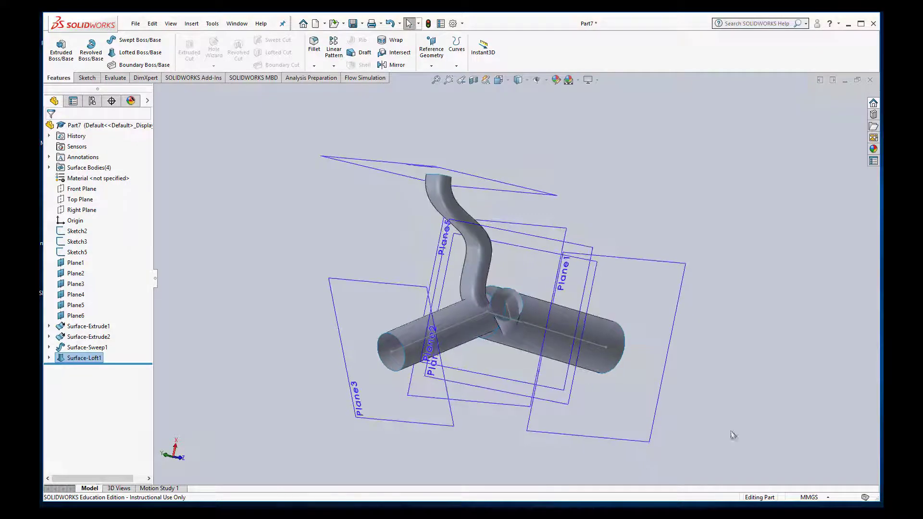